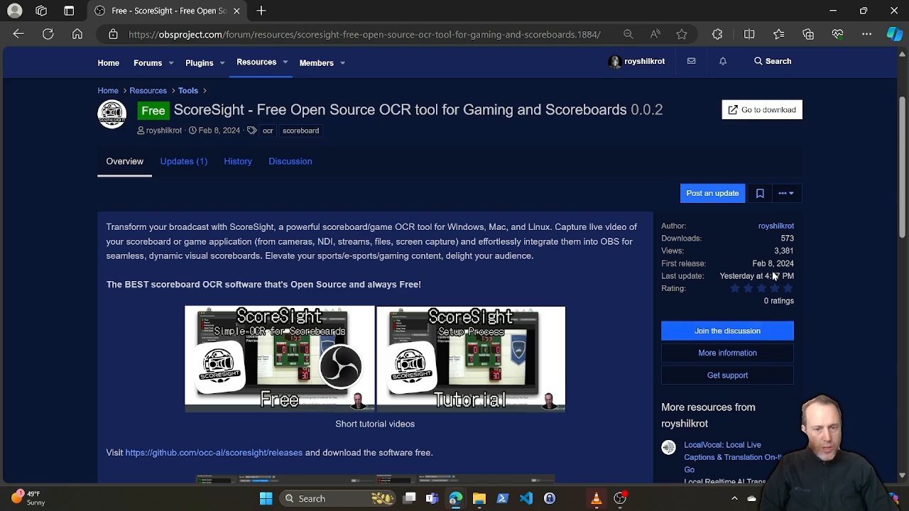
Step: Go to the ScoreSight download page and download scoresight-windows-0.0.2.zip from the 0.0.2 release assets
{"action": "left_click", "coordinate": [752, 111]}
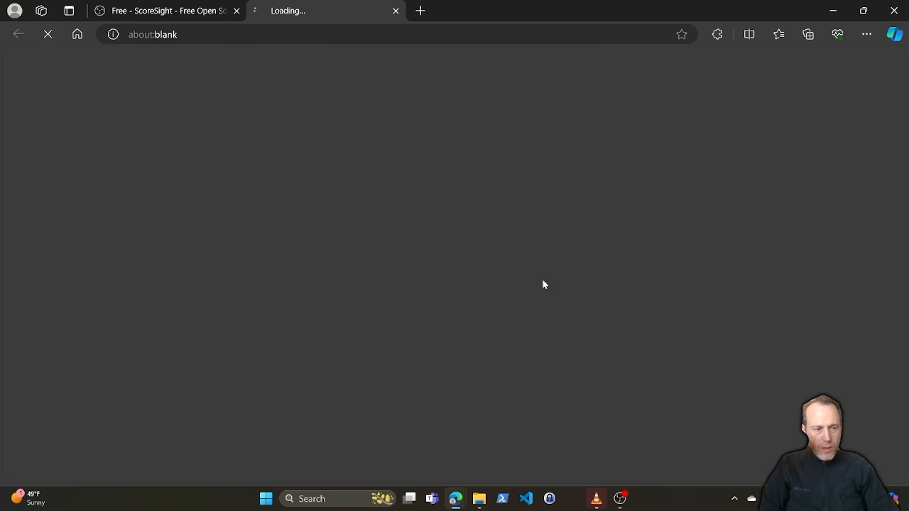
{"action": "scroll", "coordinate": [398, 248], "scroll_direction": "down", "scroll_amount": 2}
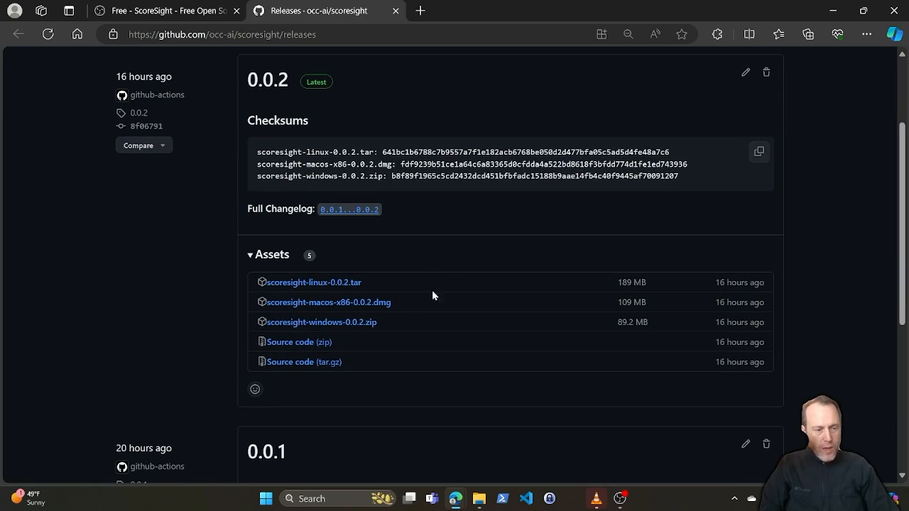
{"action": "left_click", "coordinate": [329, 324]}
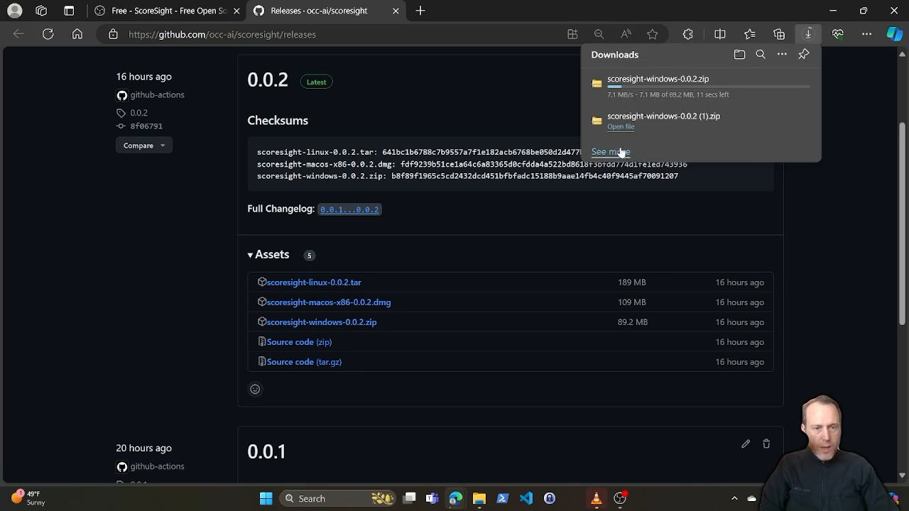
Step: Open the downloaded zip, install ScoreSight with scoresight-setup.exe and launch it on finishing
{"action": "left_click", "coordinate": [624, 90]}
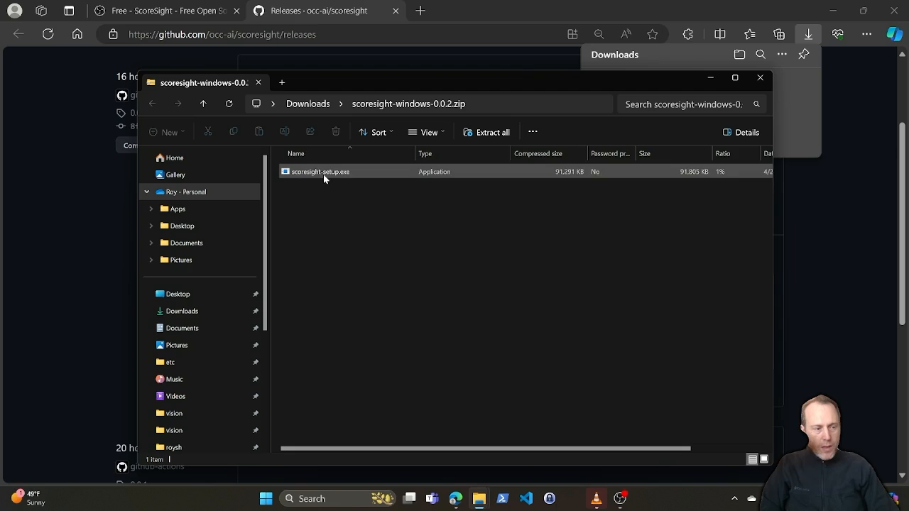
{"action": "left_click", "coordinate": [324, 177]}
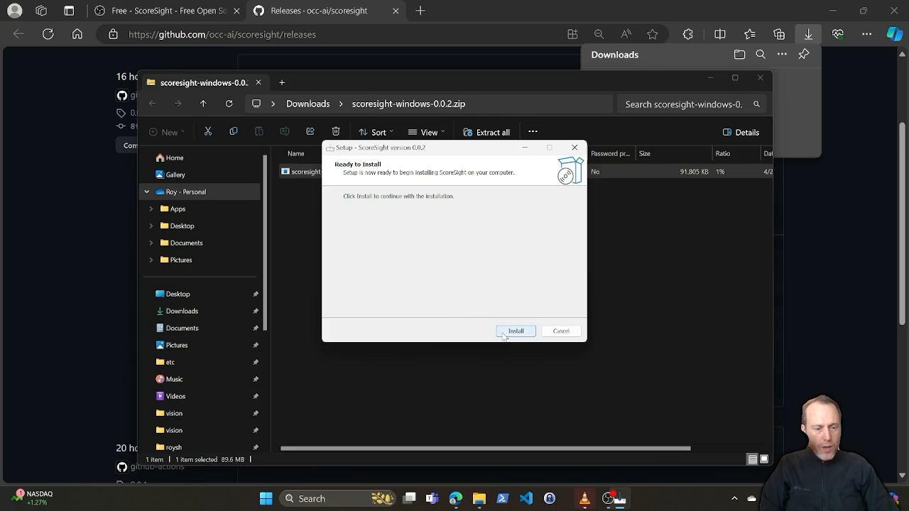
{"action": "left_click", "coordinate": [516, 331]}
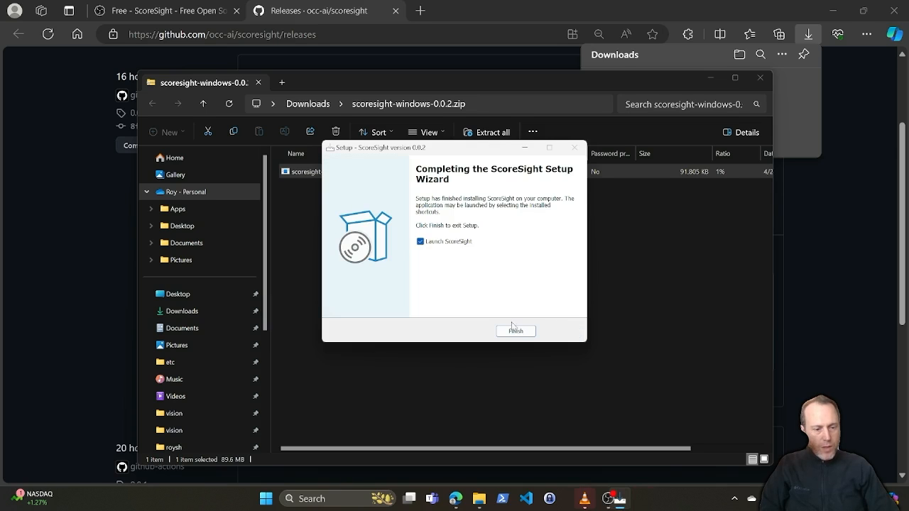
{"action": "left_click", "coordinate": [514, 332]}
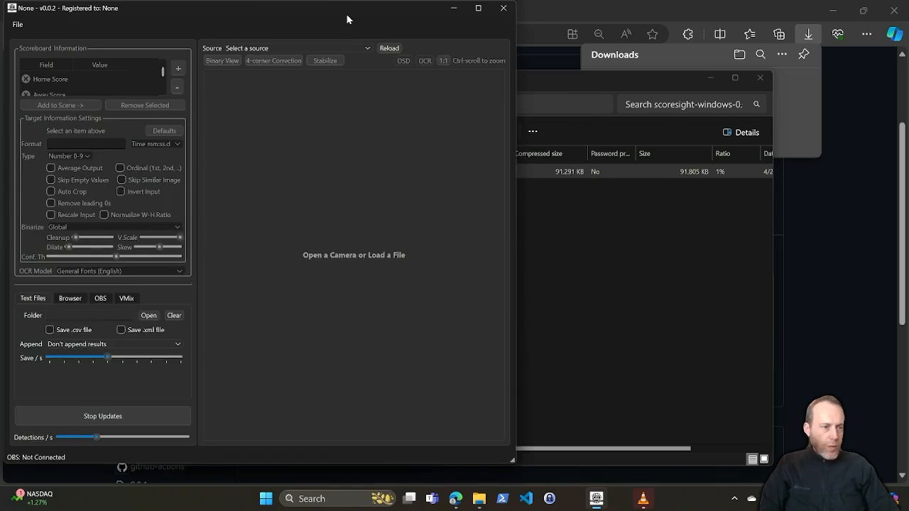
Step: Reposition and widen the ScoreSight window so the whole interface fits on the screen
{"action": "left_click_drag", "start_coordinate": [346, 13], "coordinate": [517, 19]}
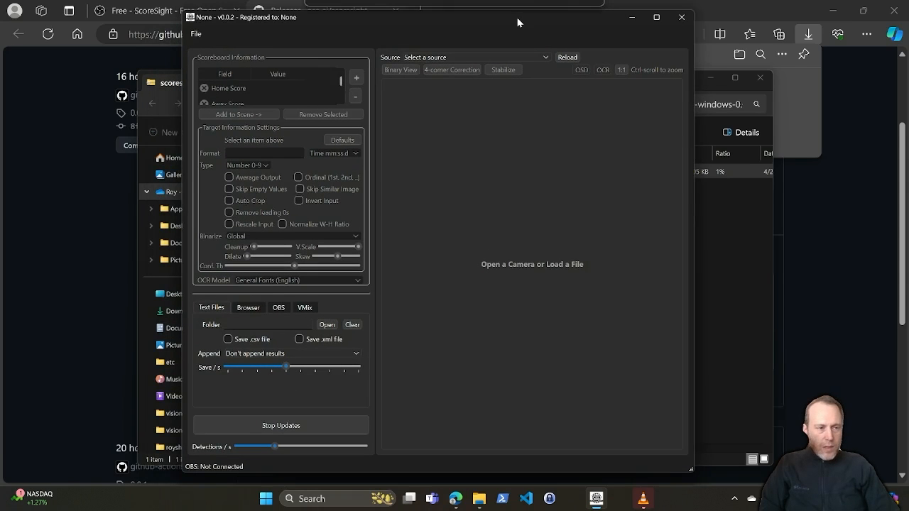
{"action": "left_click_drag", "start_coordinate": [696, 228], "coordinate": [851, 229]}
{"action": "left_click_drag", "start_coordinate": [484, 26], "coordinate": [417, 24]}
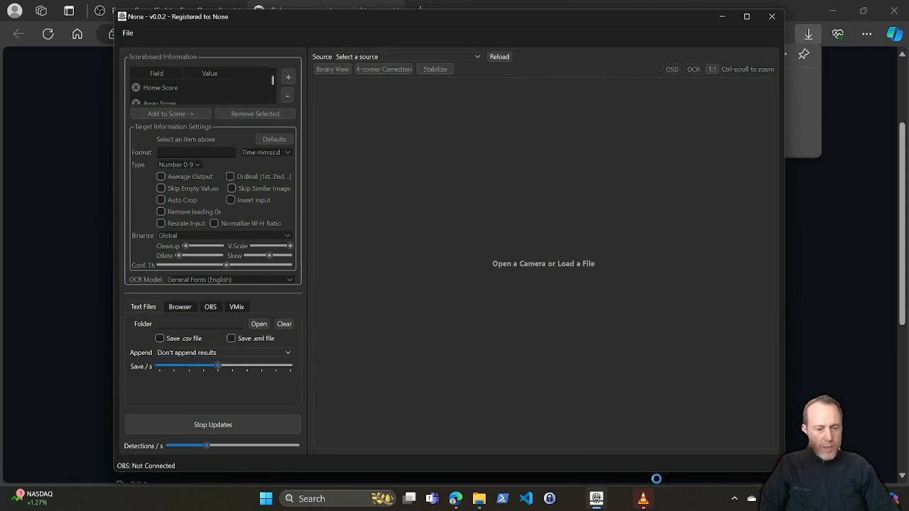
Step: Check the game video in VLC, then set ScoreSight's source to Screen Capture of the IMG_7739.MP4 - VLC media player window
{"action": "left_click", "coordinate": [641, 499]}
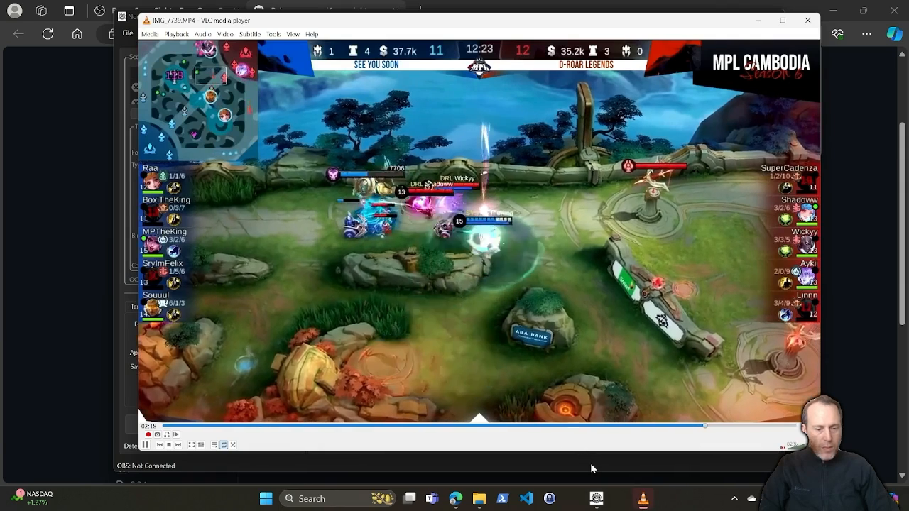
{"action": "left_click", "coordinate": [590, 463]}
{"action": "left_click", "coordinate": [363, 57]}
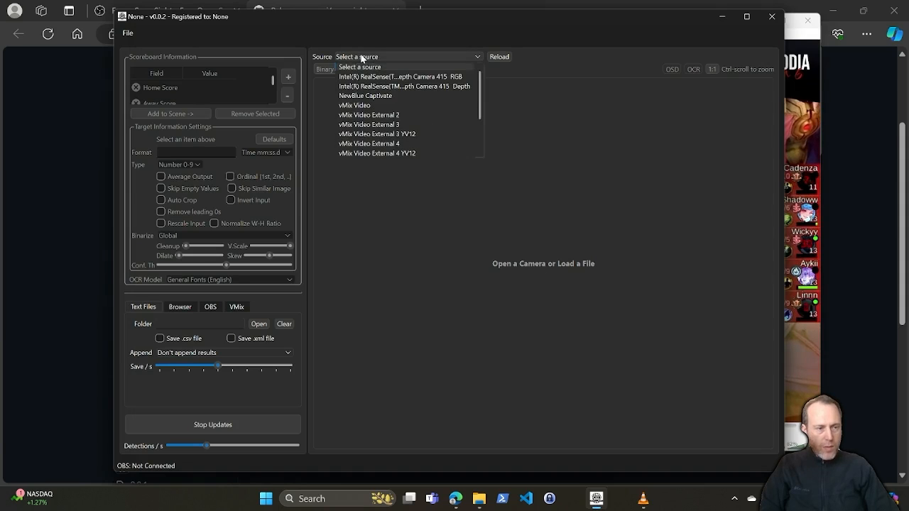
{"action": "scroll", "coordinate": [391, 128], "scroll_direction": "down", "scroll_amount": 1}
{"action": "scroll", "coordinate": [390, 127], "scroll_direction": "down", "scroll_amount": 1}
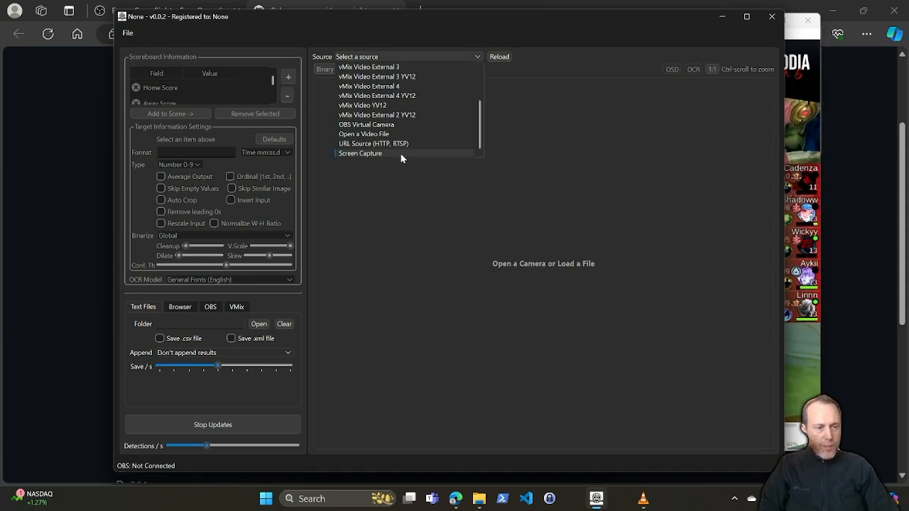
{"action": "left_click", "coordinate": [400, 154]}
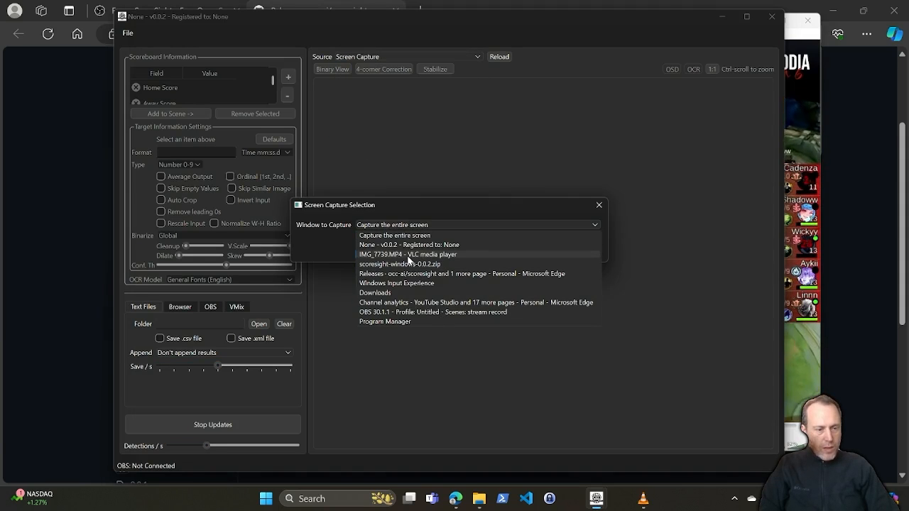
{"action": "left_click", "coordinate": [429, 256]}
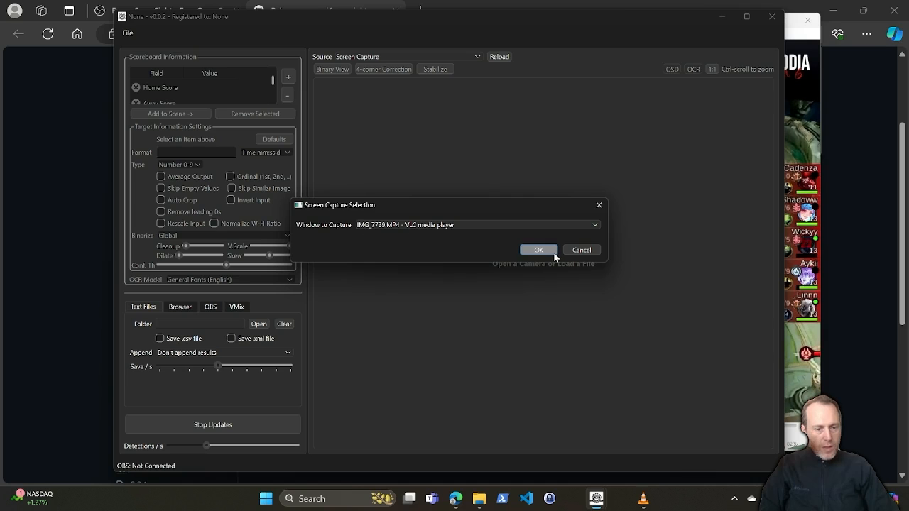
{"action": "left_click", "coordinate": [532, 248]}
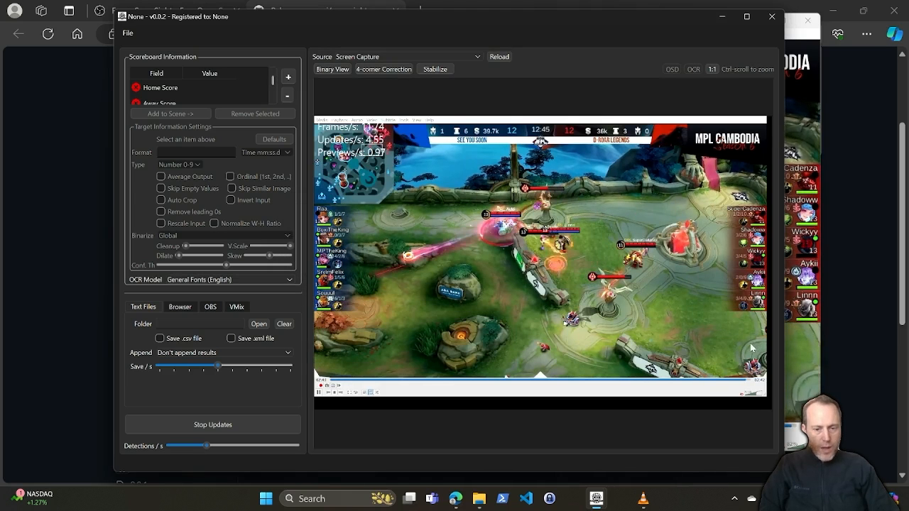
Step: Widen the ScoreSight window further to enlarge the captured video preview
{"action": "left_click_drag", "start_coordinate": [783, 371], "coordinate": [882, 372]}
{"action": "scroll", "coordinate": [584, 122], "scroll_direction": "up", "scroll_amount": 4}
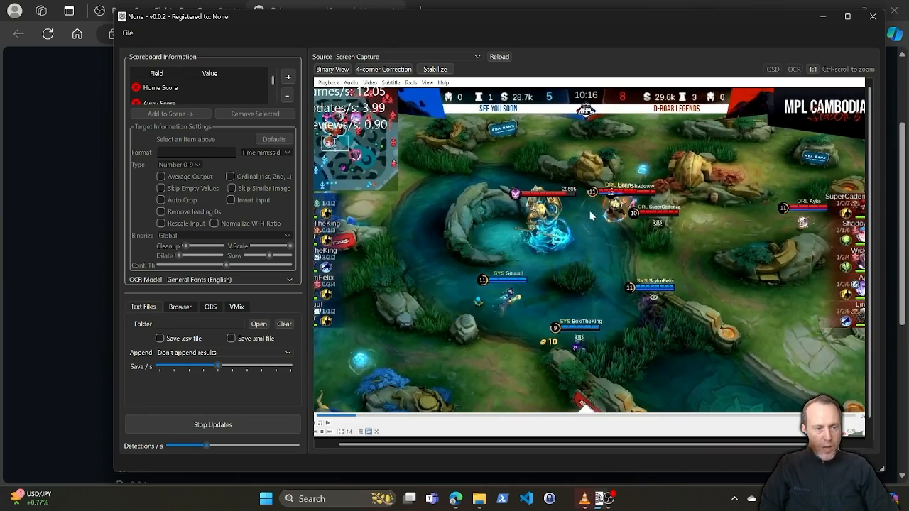
{"action": "scroll", "coordinate": [574, 99], "scroll_direction": "up", "scroll_amount": 5}
{"action": "scroll", "coordinate": [605, 224], "scroll_direction": "down", "scroll_amount": 6}
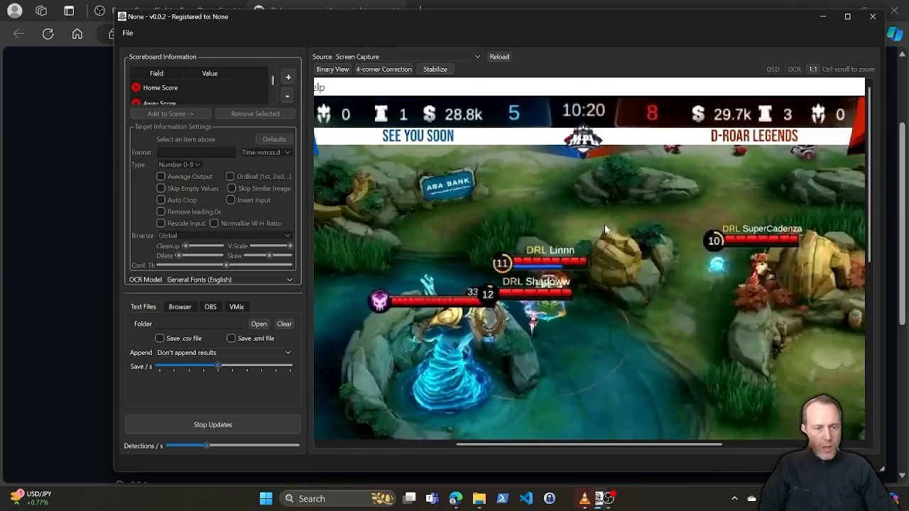
Step: Add the Time field to the scene and place its box over the match clock
{"action": "left_click", "coordinate": [149, 87]}
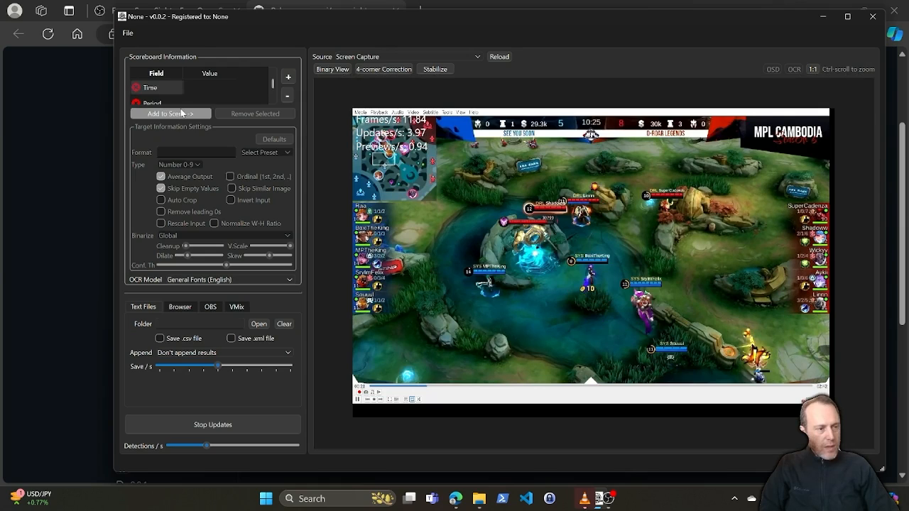
{"action": "left_click", "coordinate": [180, 114]}
{"action": "left_click_drag", "start_coordinate": [386, 129], "coordinate": [611, 138]}
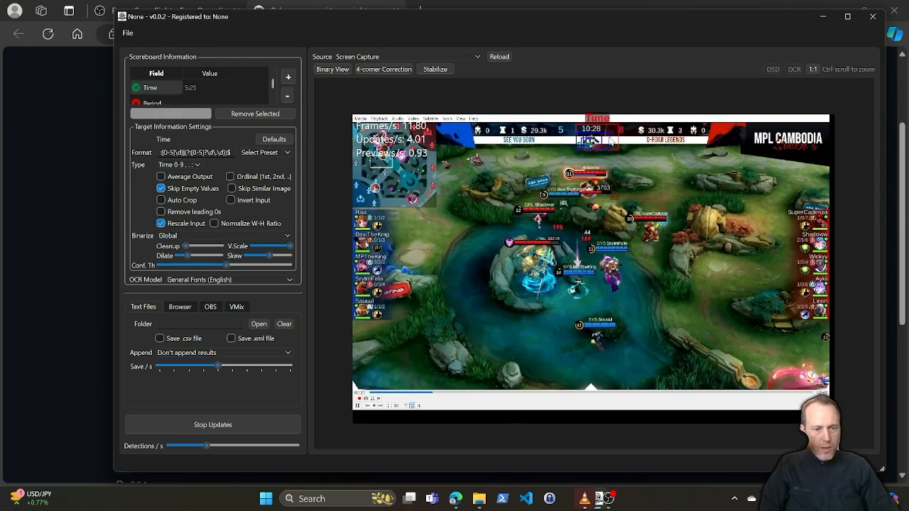
Step: Shrink the Time box and adjust its sides to fit closely around the match clock digits
{"action": "scroll", "coordinate": [604, 133], "scroll_direction": "up", "scroll_amount": 8}
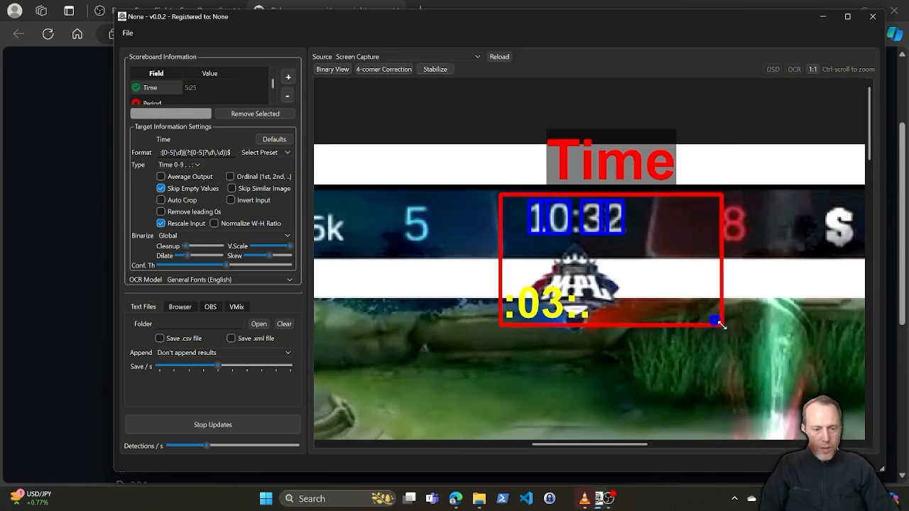
{"action": "left_click_drag", "start_coordinate": [724, 326], "coordinate": [645, 247]}
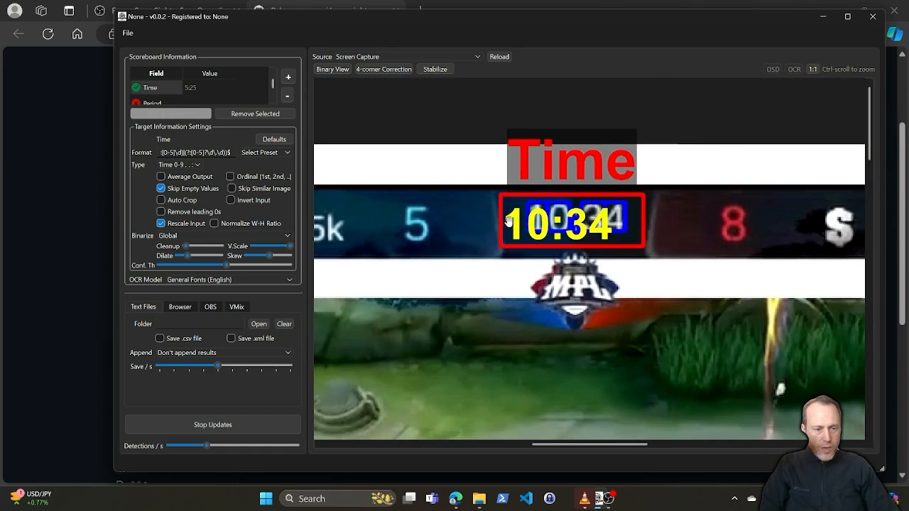
{"action": "left_click_drag", "start_coordinate": [502, 227], "coordinate": [510, 228]}
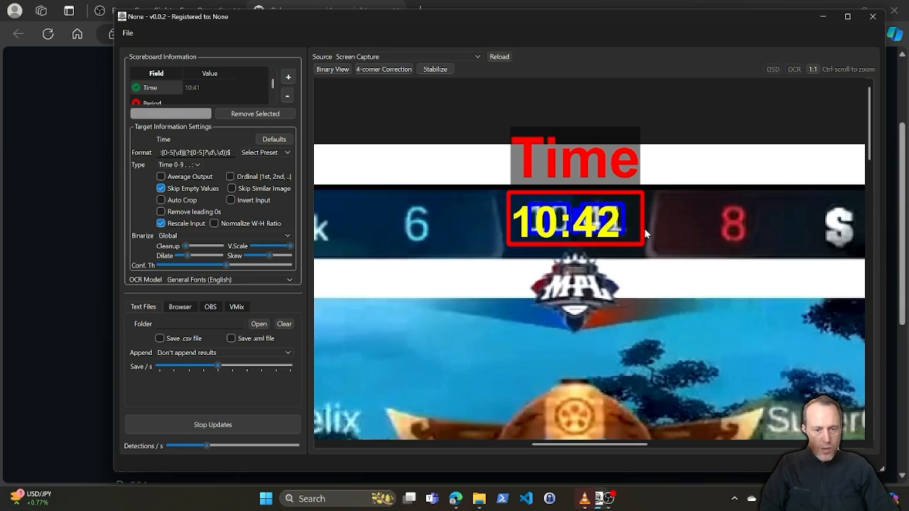
{"action": "left_click_drag", "start_coordinate": [644, 228], "coordinate": [641, 228]}
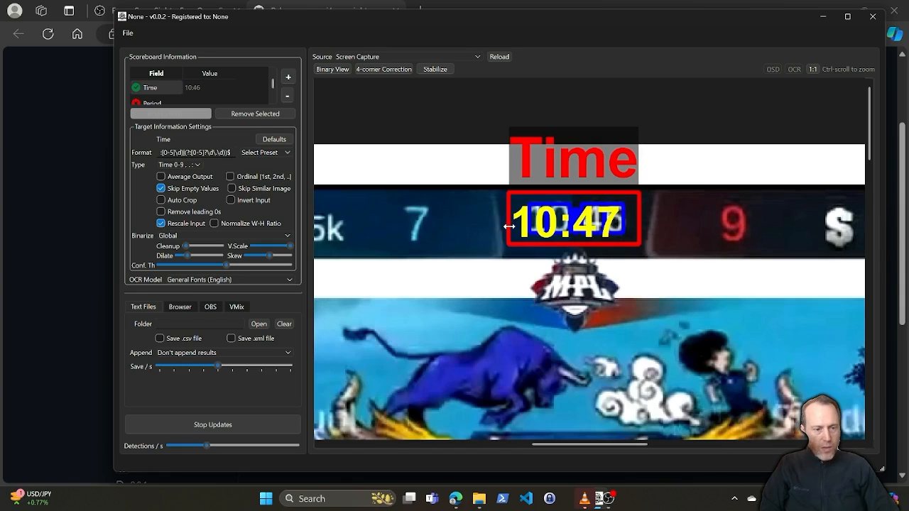
{"action": "left_click_drag", "start_coordinate": [509, 227], "coordinate": [513, 227]}
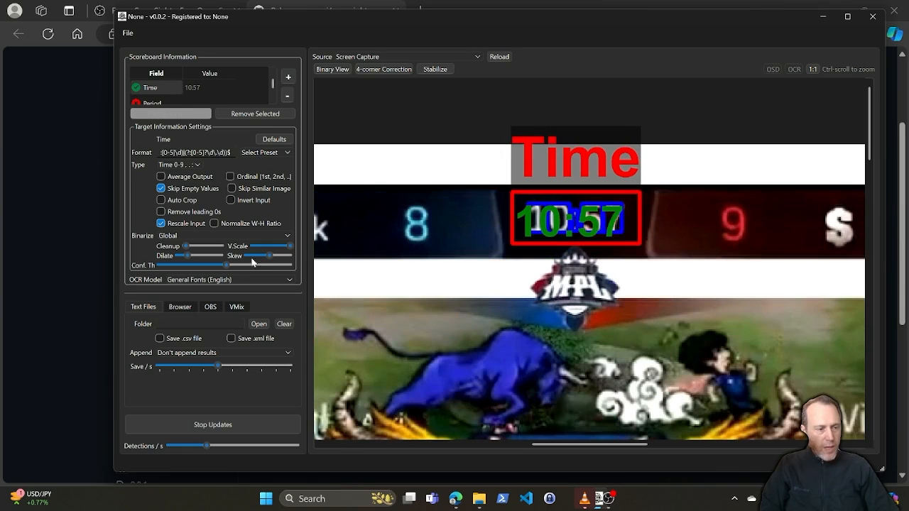
Step: Review the available OCR models and select General Fonts (English)
{"action": "left_click", "coordinate": [204, 280]}
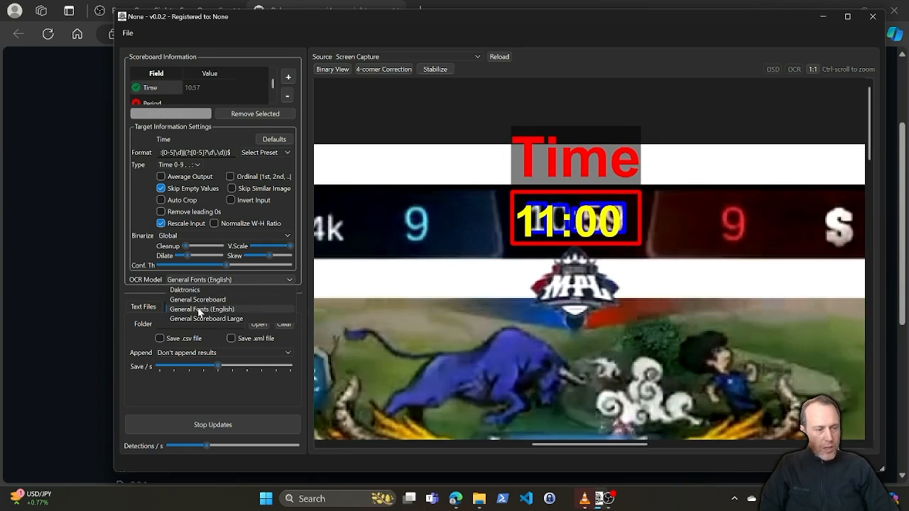
{"action": "left_click", "coordinate": [213, 315]}
{"action": "left_click", "coordinate": [205, 280]}
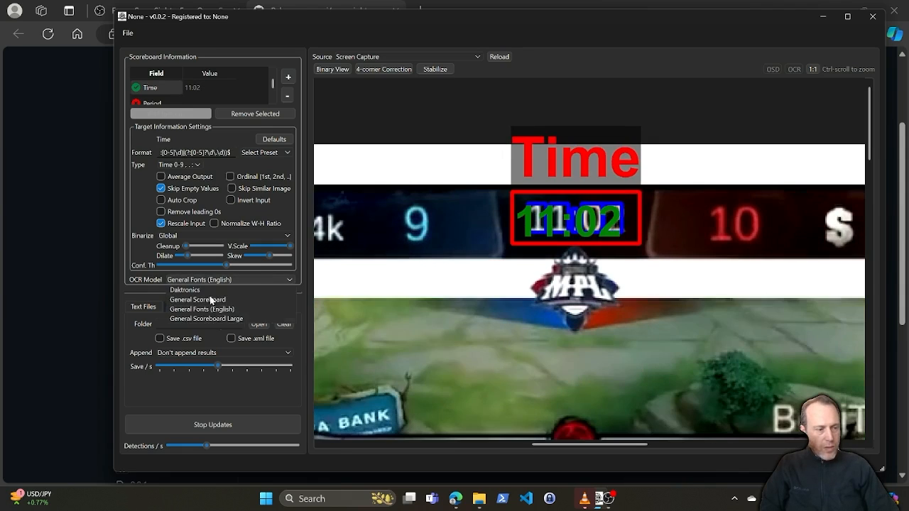
{"action": "left_click", "coordinate": [196, 310]}
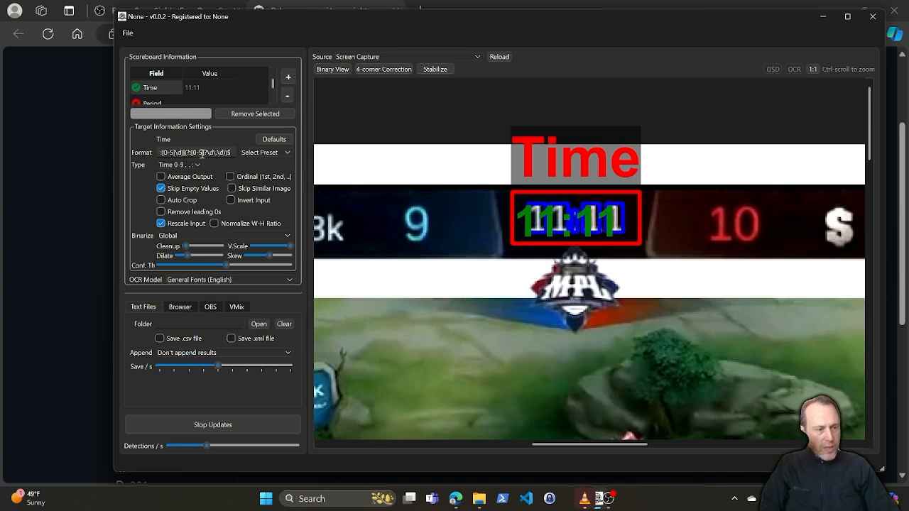
Step: Set the Time field's format to the Time mm:ss preset
{"action": "left_click", "coordinate": [263, 153]}
{"action": "scroll", "coordinate": [267, 189], "scroll_direction": "up", "scroll_amount": 1}
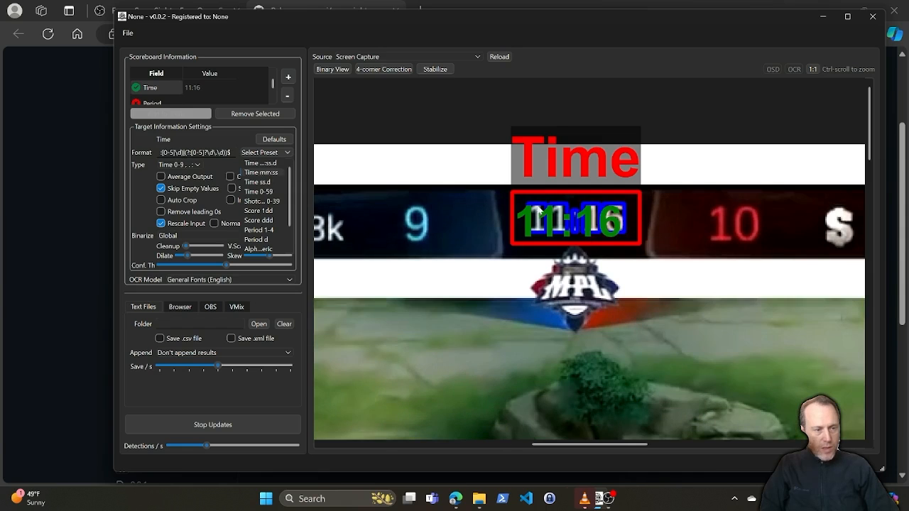
{"action": "left_click", "coordinate": [263, 172]}
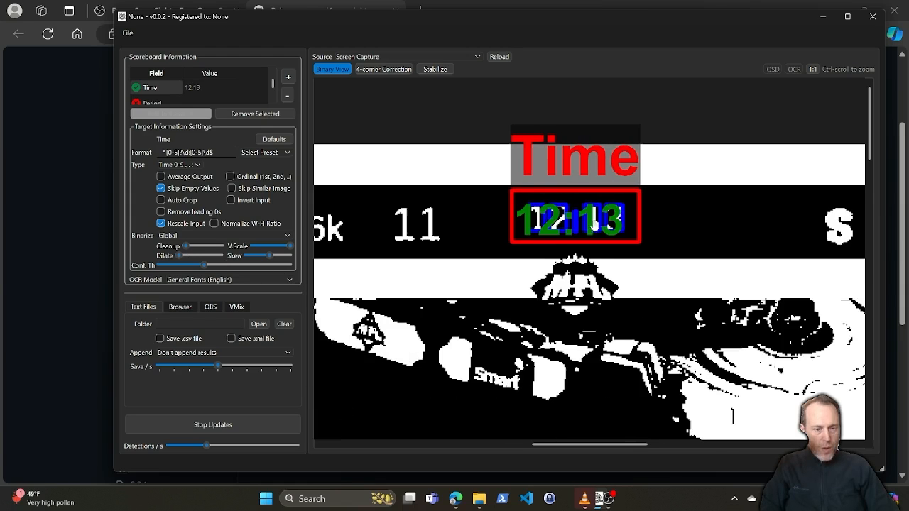
Step: Add a new custom field to the scoreboard fields and enter "home funds" as its name
{"action": "scroll", "coordinate": [599, 254], "scroll_direction": "down", "scroll_amount": 2}
{"action": "scroll", "coordinate": [589, 248], "scroll_direction": "down", "scroll_amount": 3}
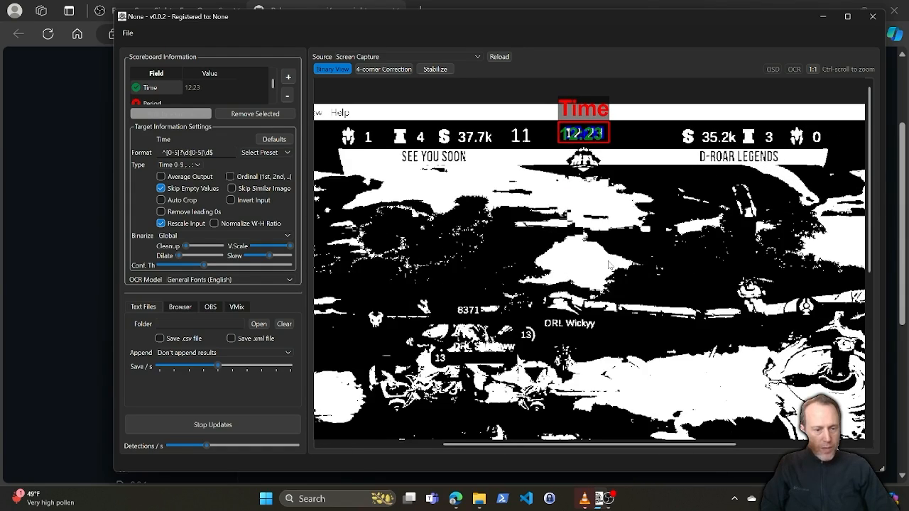
{"action": "scroll", "coordinate": [602, 265], "scroll_direction": "up", "scroll_amount": 3}
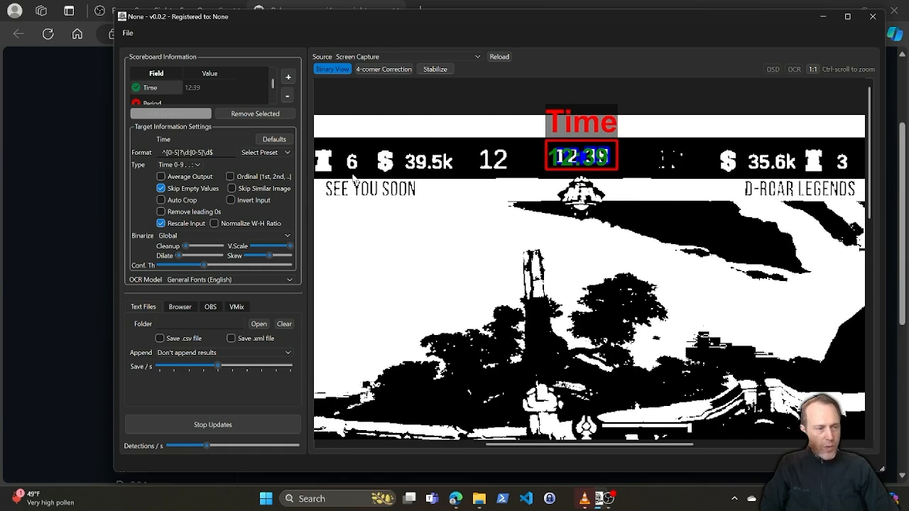
{"action": "scroll", "coordinate": [157, 96], "scroll_direction": "down", "scroll_amount": 5}
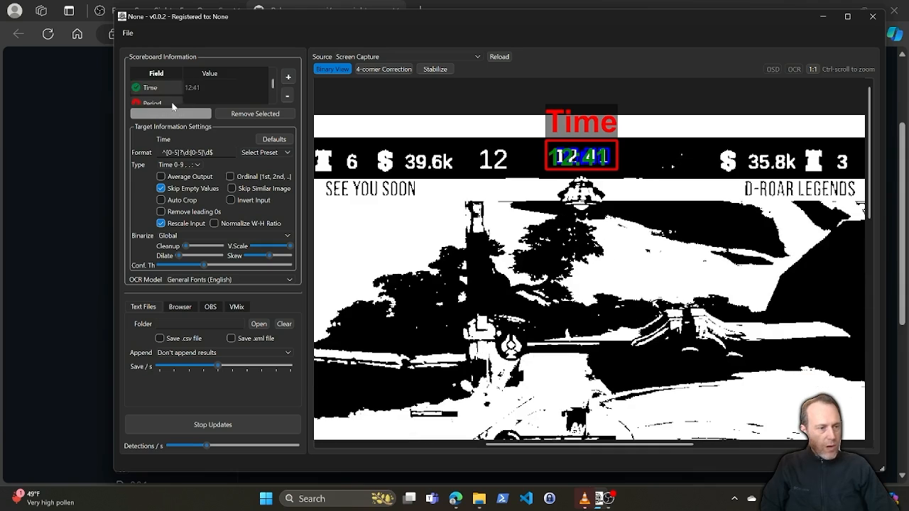
{"action": "left_click", "coordinate": [288, 78]}
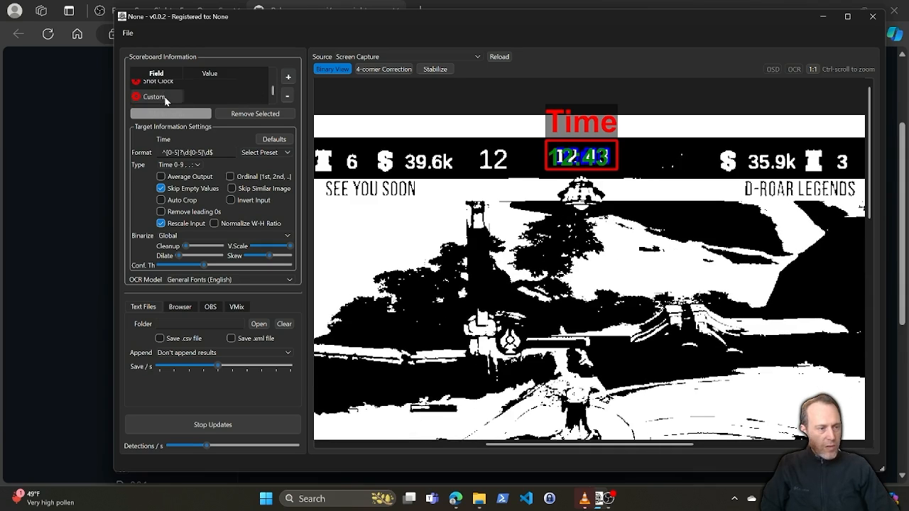
{"action": "double_click", "coordinate": [152, 97]}
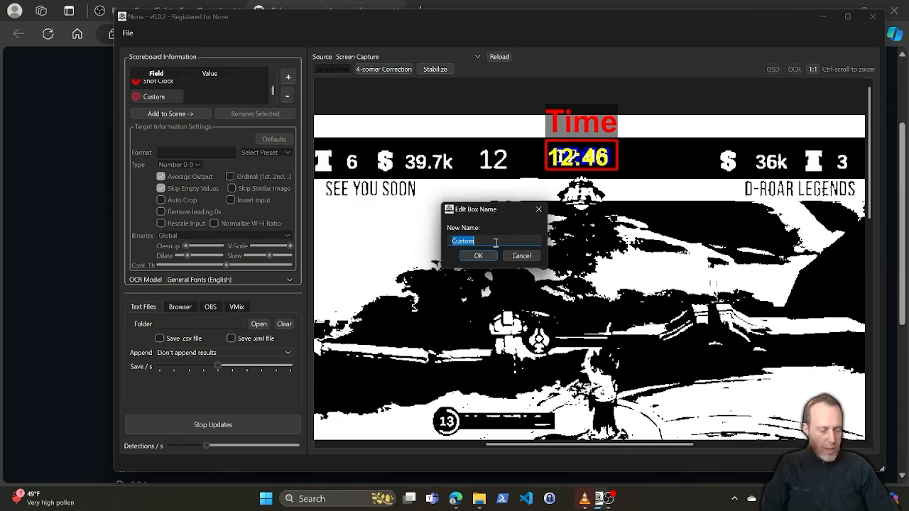
{"action": "type", "text": "home funds"}
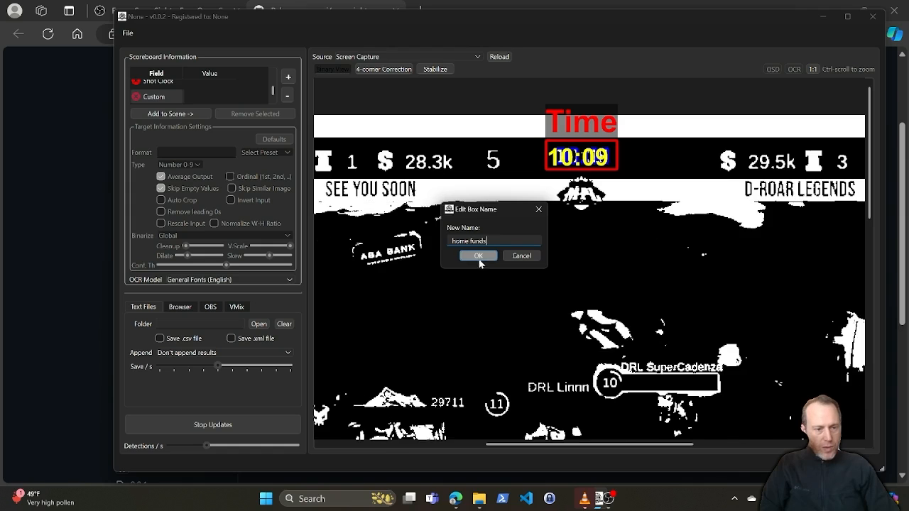
{"action": "left_click", "coordinate": [476, 260]}
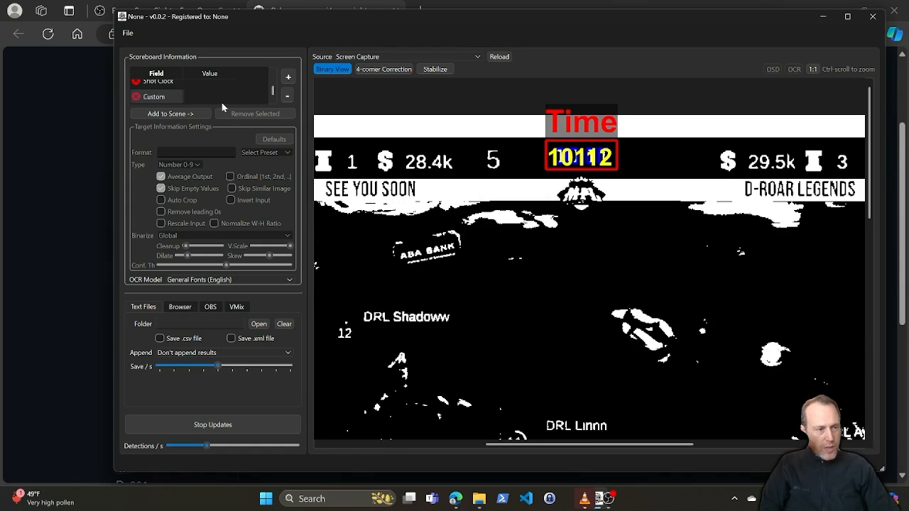
Step: Add the custom field to the scene and fit its box around the home team's funds value, excluding the dollar sign
{"action": "left_click", "coordinate": [168, 115]}
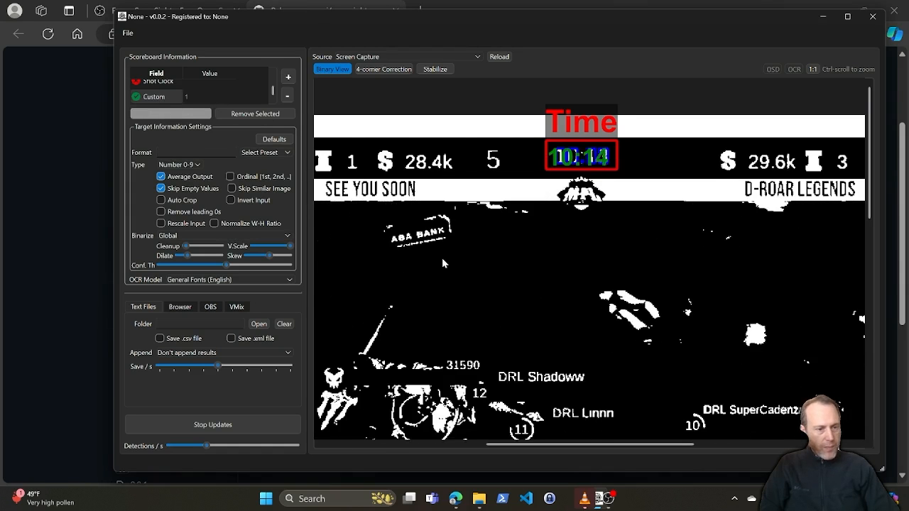
{"action": "scroll", "coordinate": [441, 258], "scroll_direction": "down", "scroll_amount": 3}
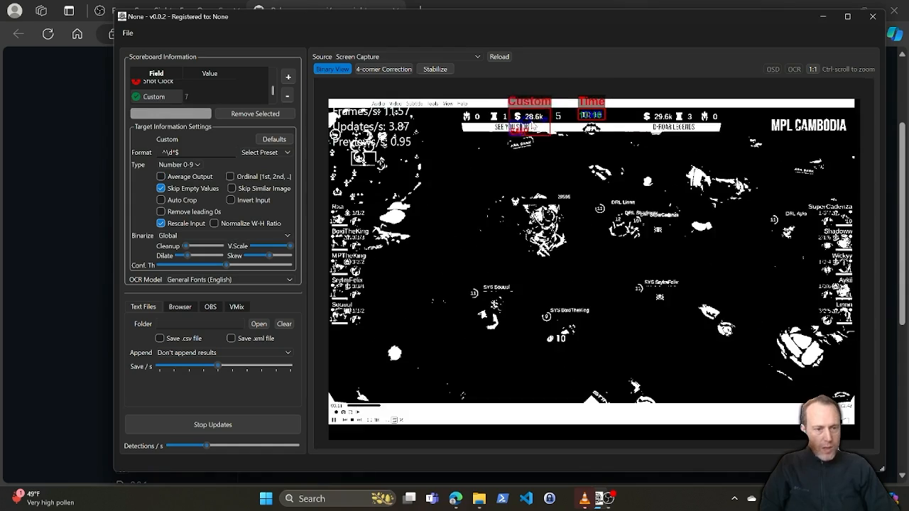
{"action": "left_click_drag", "start_coordinate": [530, 119], "coordinate": [534, 119]}
{"action": "scroll", "coordinate": [533, 120], "scroll_direction": "up", "scroll_amount": 5}
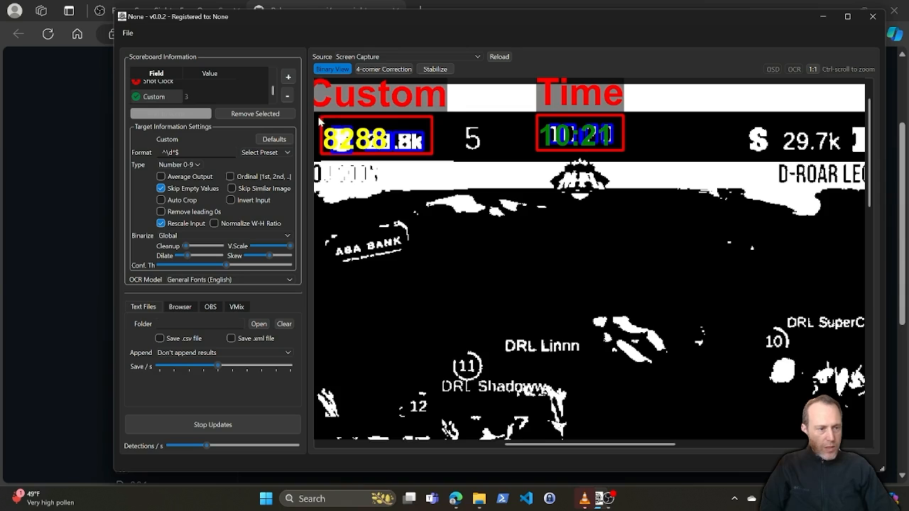
{"action": "left_click_drag", "start_coordinate": [320, 122], "coordinate": [357, 127]}
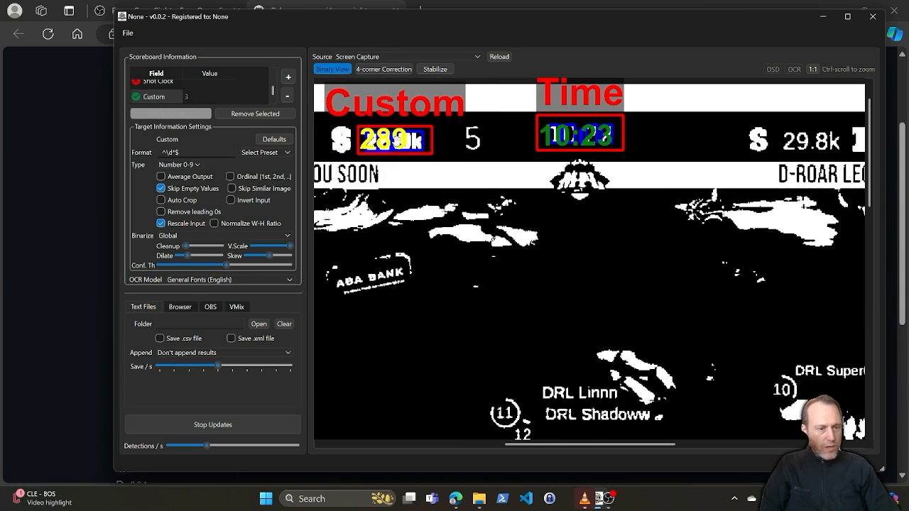
Step: Set the home funds field's binarization to Local, its format preset to Any text and its type to Text
{"action": "left_click", "coordinate": [206, 235]}
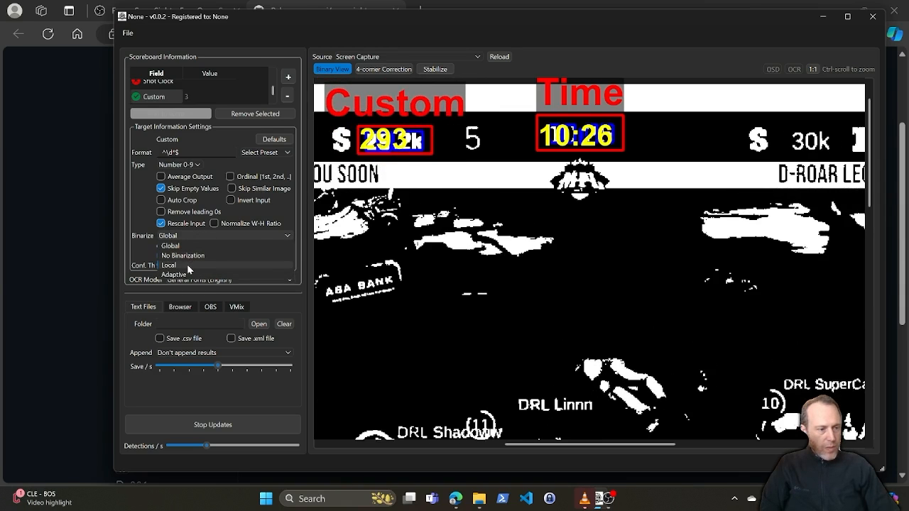
{"action": "left_click", "coordinate": [187, 264]}
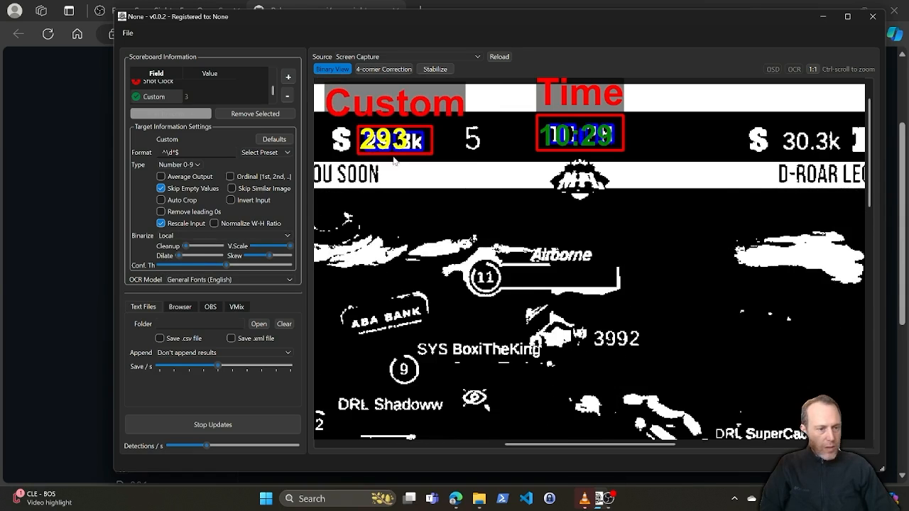
{"action": "left_click", "coordinate": [247, 152]}
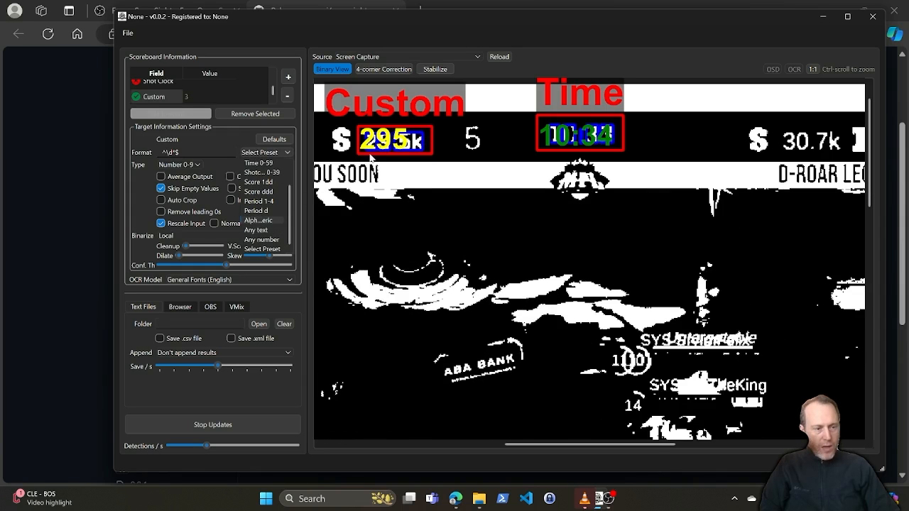
{"action": "left_click", "coordinate": [259, 230]}
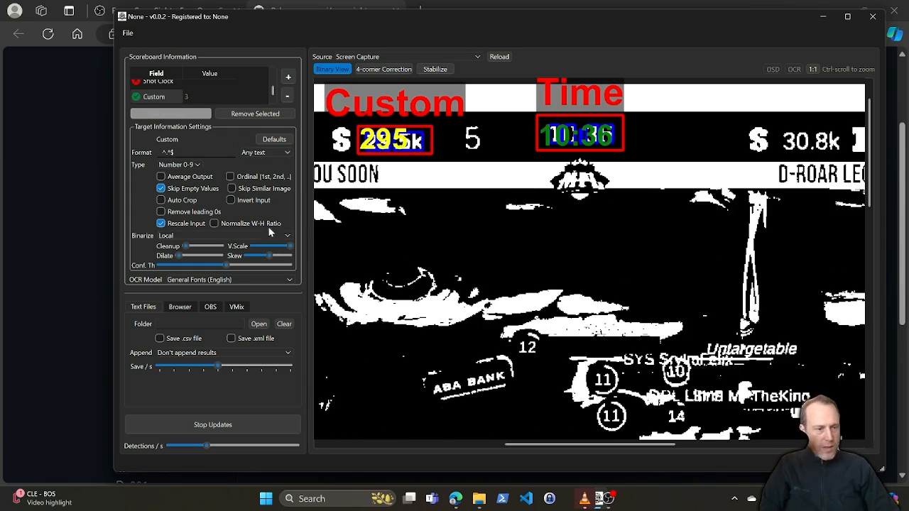
{"action": "left_click", "coordinate": [170, 165]}
{"action": "left_click", "coordinate": [168, 183]}
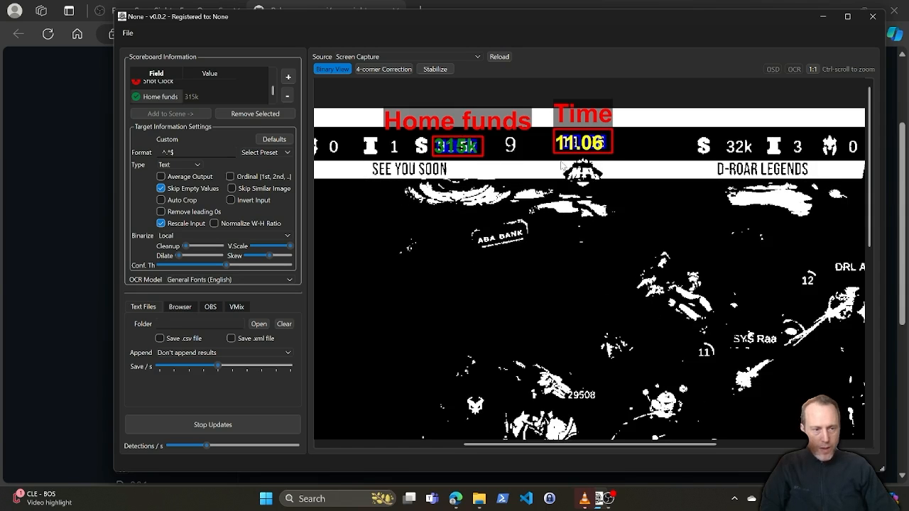
Step: Add the second custom field to the scene and place its box around the away team's funds value
{"action": "left_click", "coordinate": [197, 116]}
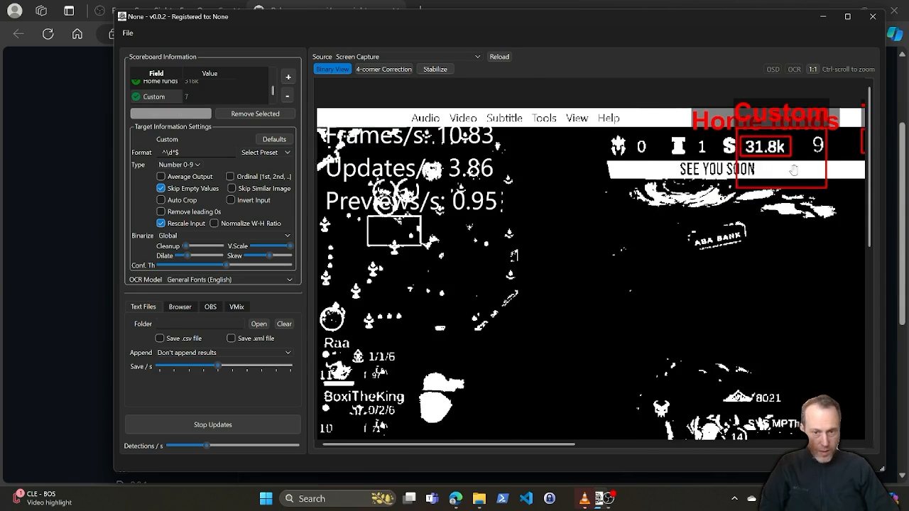
{"action": "left_click_drag", "start_coordinate": [782, 180], "coordinate": [619, 176]}
{"action": "left_click_drag", "start_coordinate": [486, 158], "coordinate": [684, 203]}
{"action": "scroll", "coordinate": [739, 150], "scroll_direction": "up", "scroll_amount": 2}
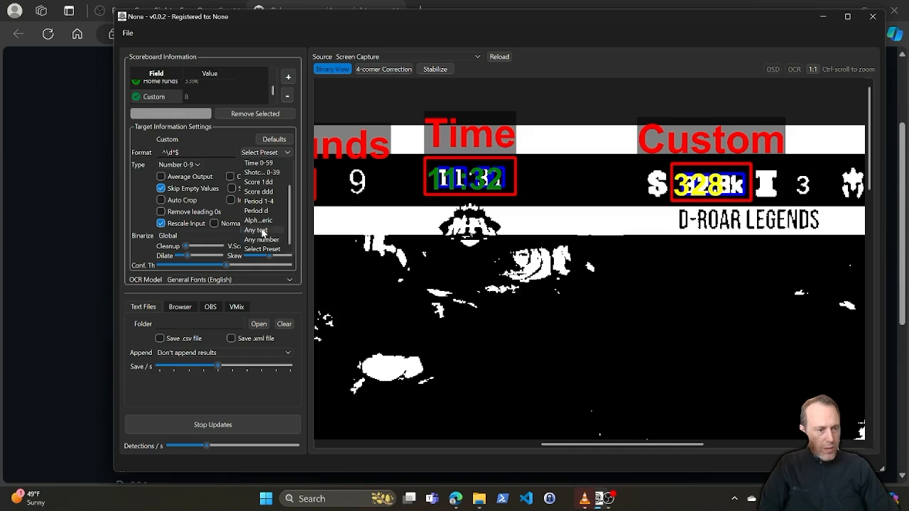
Step: Set the away funds field's format preset to Any text, its type to Text and its binarization to Local
{"action": "left_click", "coordinate": [260, 230]}
{"action": "left_click", "coordinate": [177, 178]}
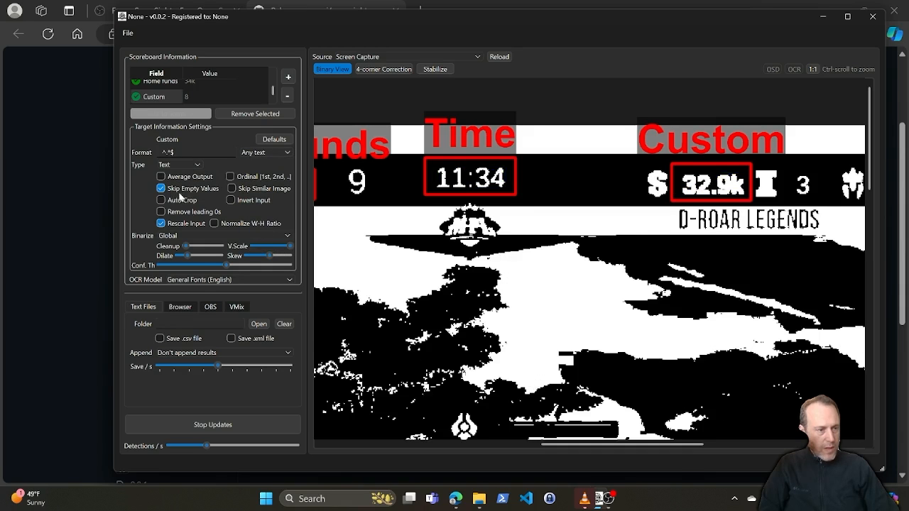
{"action": "left_click", "coordinate": [189, 237]}
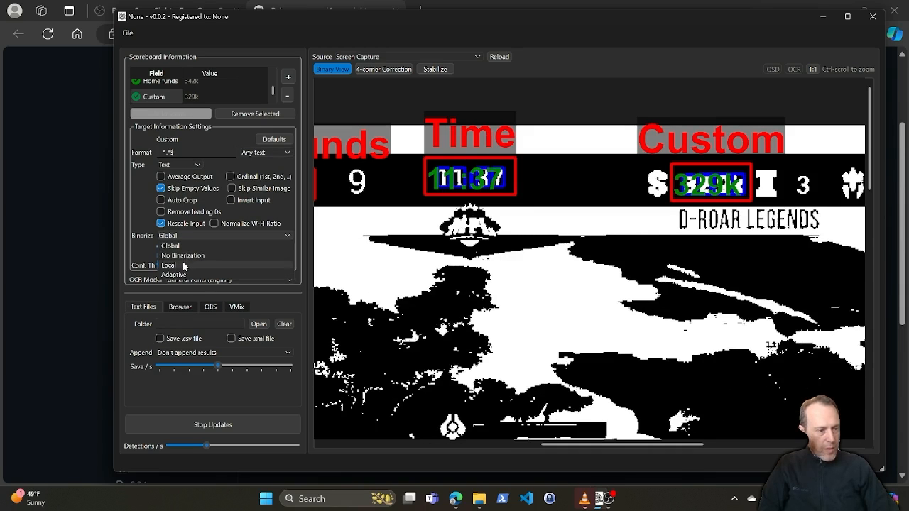
{"action": "left_click", "coordinate": [183, 264]}
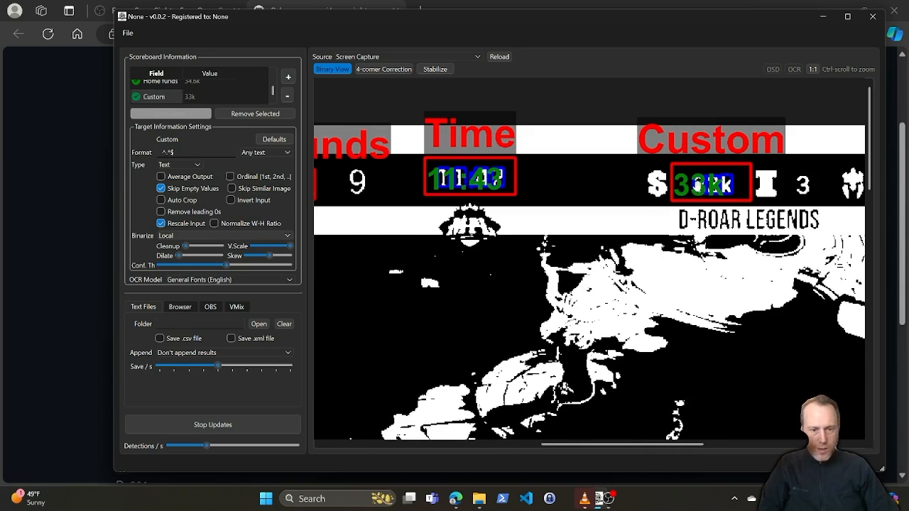
{"action": "scroll", "coordinate": [616, 241], "scroll_direction": "down", "scroll_amount": 3}
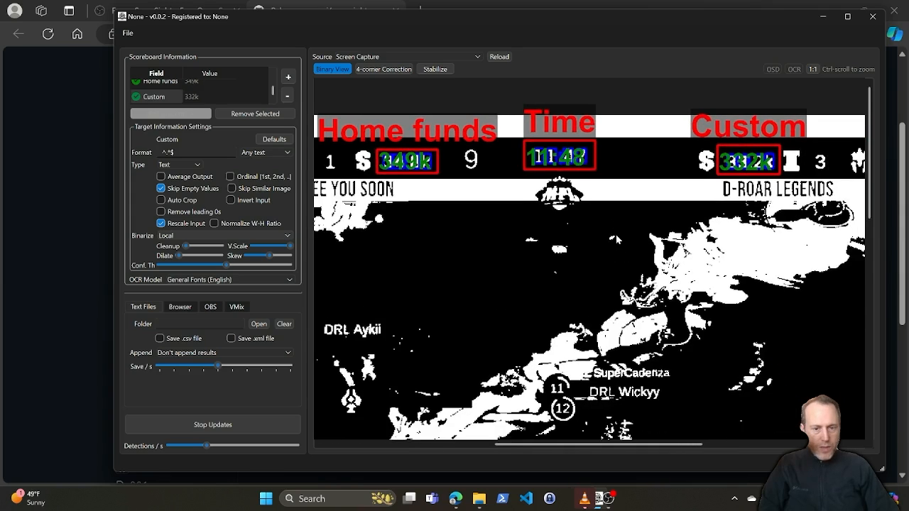
{"action": "scroll", "coordinate": [725, 190], "scroll_direction": "up", "scroll_amount": 2}
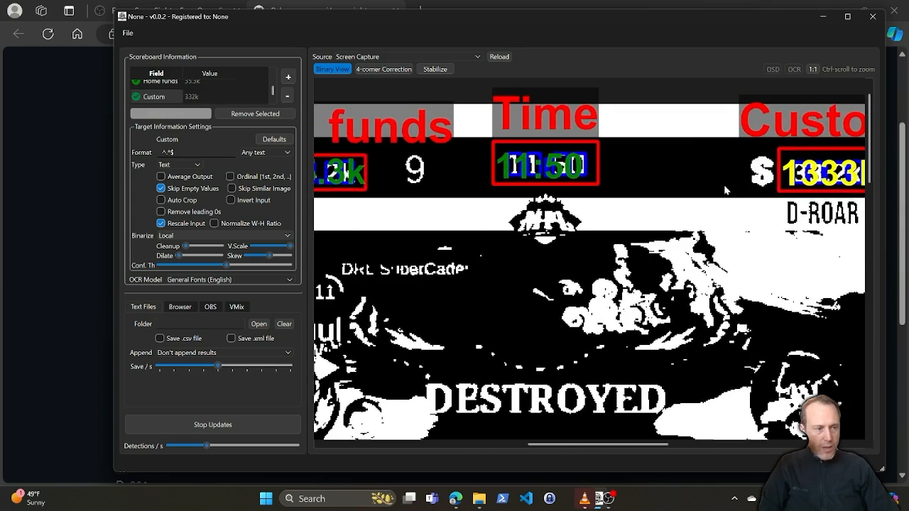
{"action": "left_click_drag", "start_coordinate": [830, 173], "coordinate": [747, 173]}
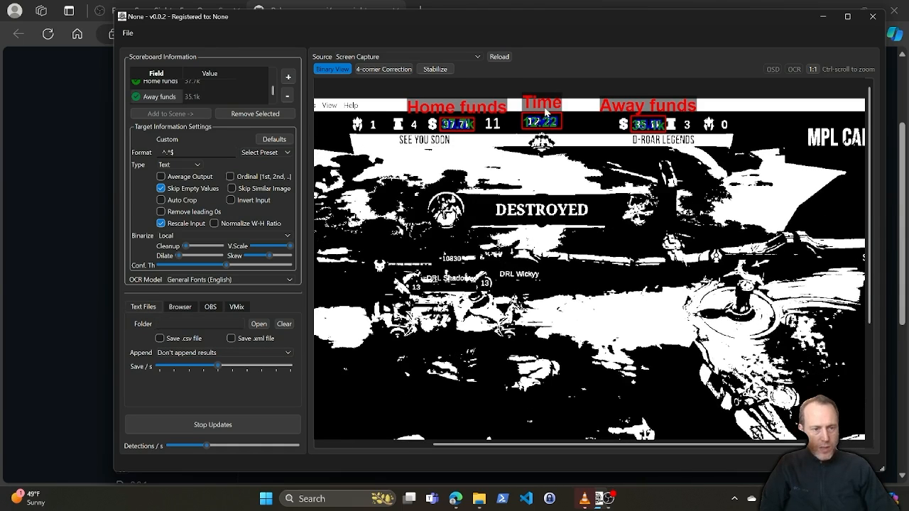
Step: Choose the scoresight folder in Downloads as the output folder for the text files
{"action": "left_click", "coordinate": [262, 324]}
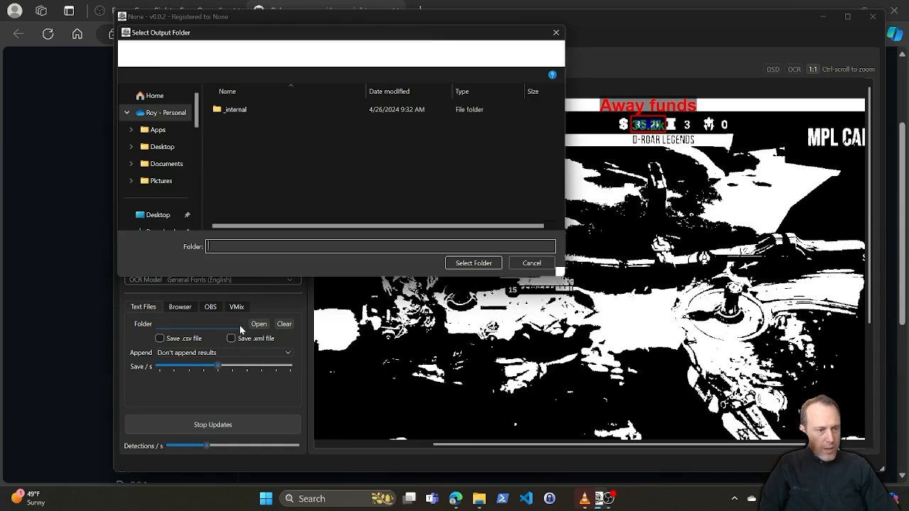
{"action": "scroll", "coordinate": [182, 165], "scroll_direction": "down", "scroll_amount": 3}
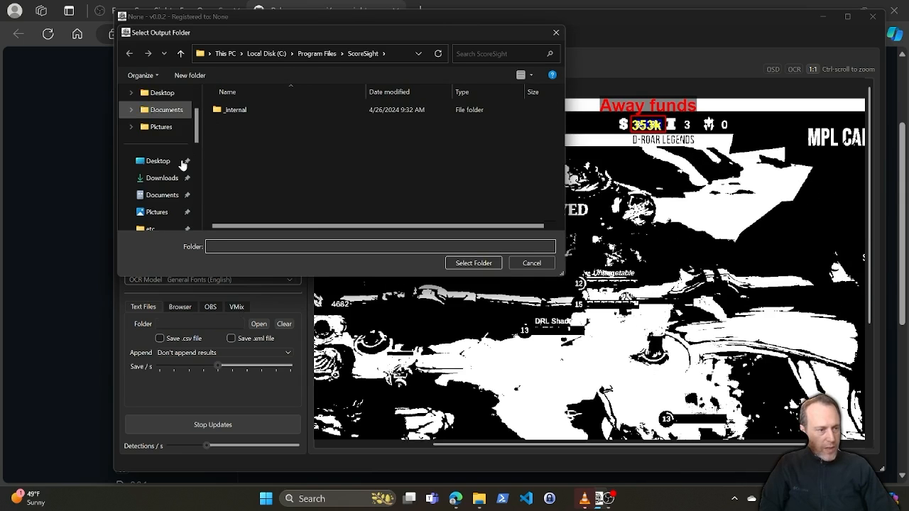
{"action": "left_click", "coordinate": [162, 126]}
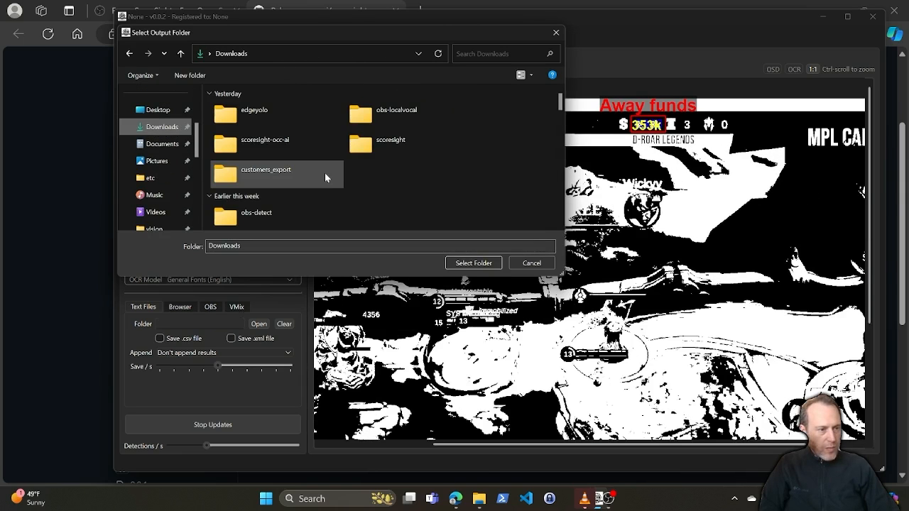
{"action": "double_click", "coordinate": [380, 146]}
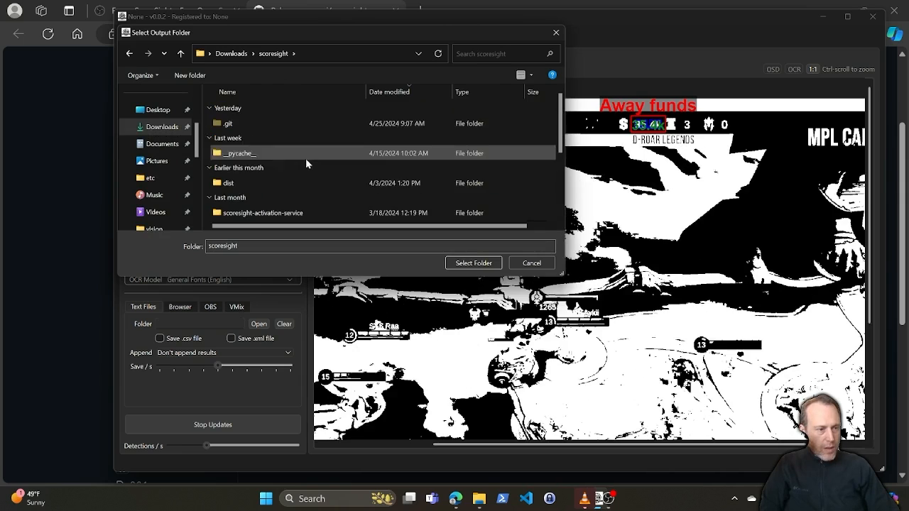
{"action": "scroll", "coordinate": [306, 161], "scroll_direction": "down", "scroll_amount": 2}
{"action": "scroll", "coordinate": [263, 186], "scroll_direction": "down", "scroll_amount": 1}
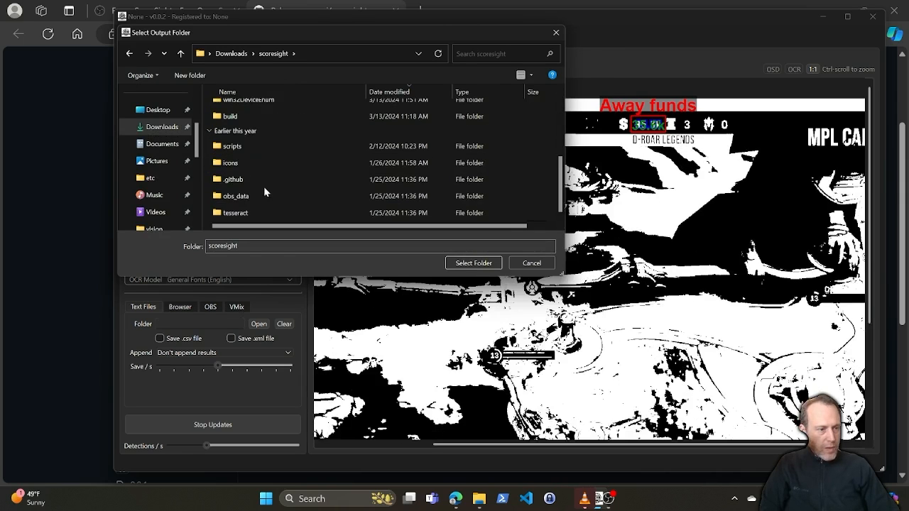
{"action": "key", "text": "Return"}
{"action": "left_click_drag", "start_coordinate": [183, 325], "coordinate": [240, 327]}
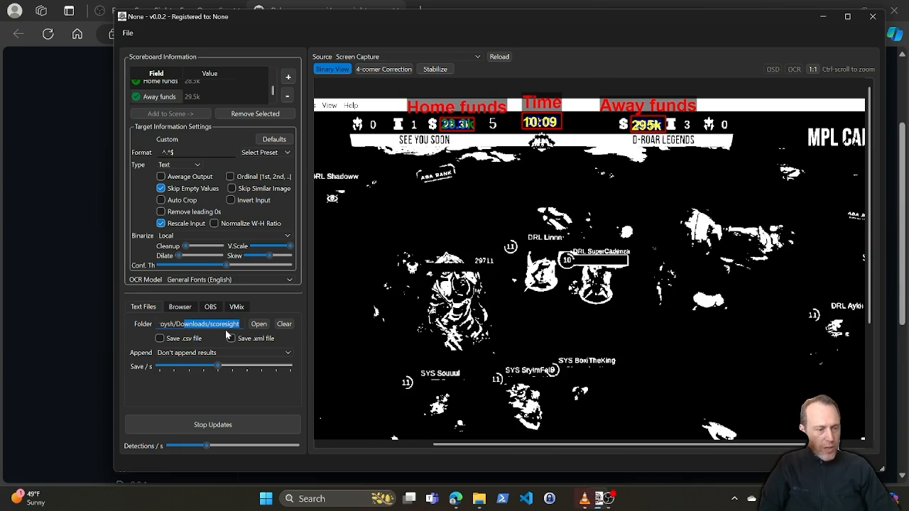
{"action": "left_click_drag", "start_coordinate": [176, 325], "coordinate": [183, 324]}
{"action": "left_click", "coordinate": [228, 331]}
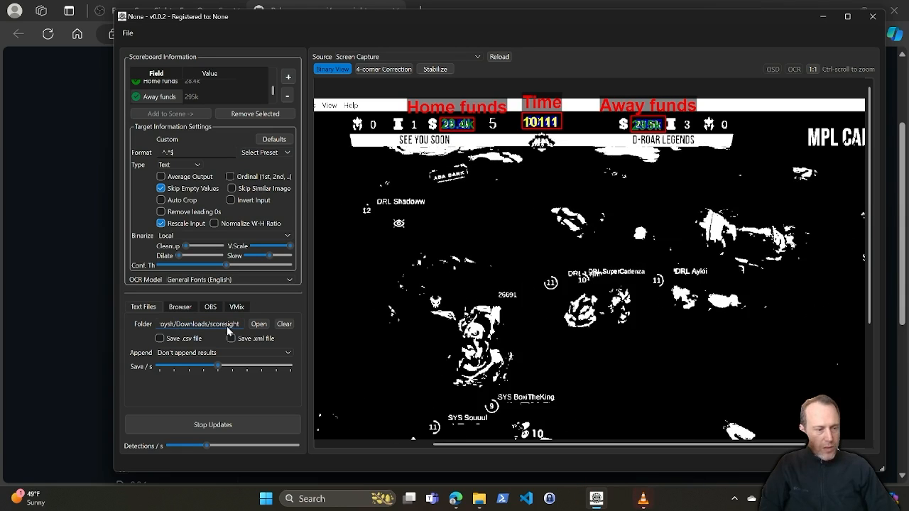
Step: Open the scoresight folder in File Explorer and examine the generated Time.txt file
{"action": "left_click", "coordinate": [479, 500]}
{"action": "left_click", "coordinate": [464, 455]}
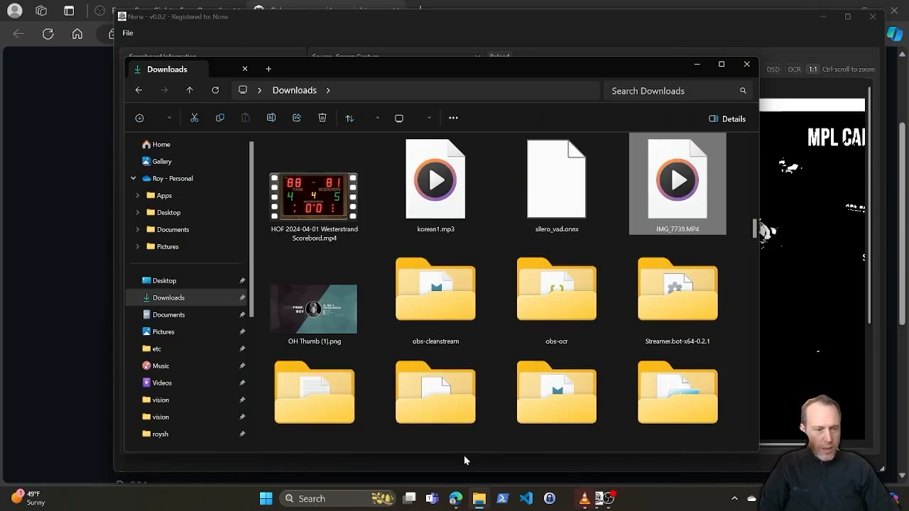
{"action": "scroll", "coordinate": [434, 260], "scroll_direction": "up", "scroll_amount": 10}
{"action": "double_click", "coordinate": [380, 258]}
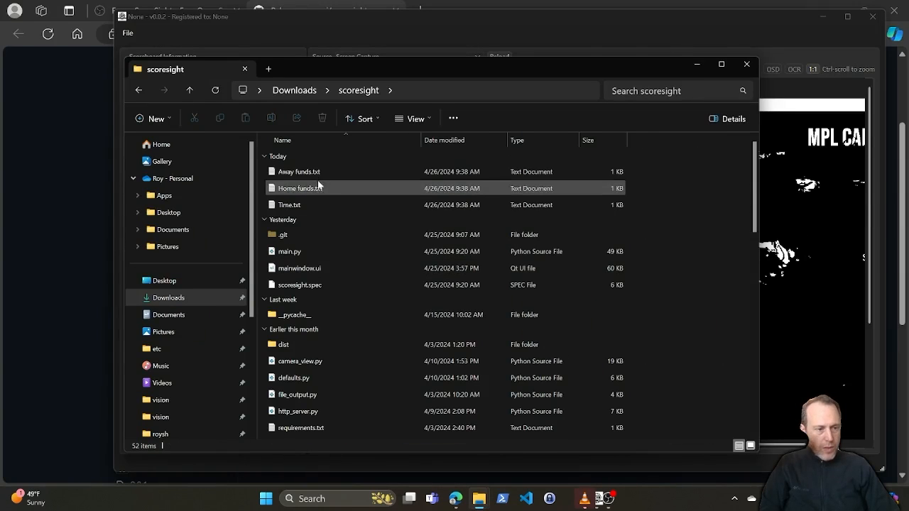
{"action": "left_click", "coordinate": [311, 206]}
{"action": "left_click_drag", "start_coordinate": [142, 106], "coordinate": [152, 109]}
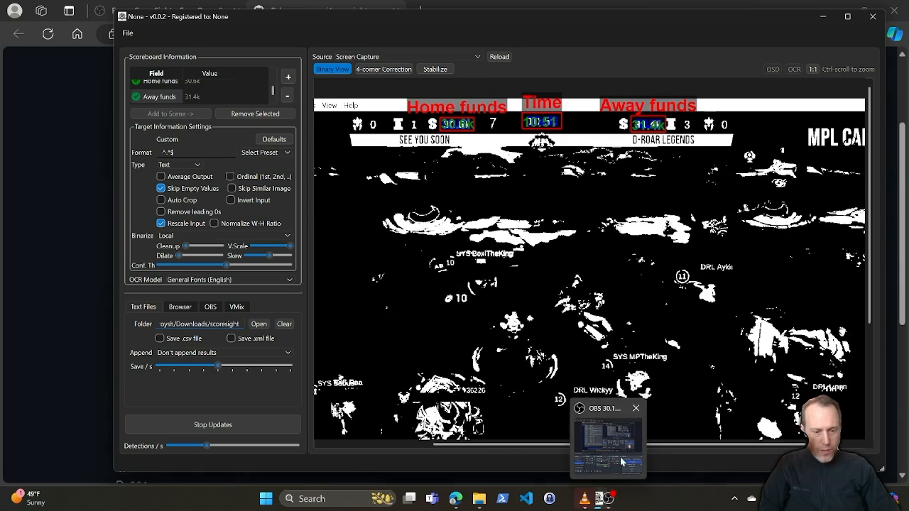
Step: Switch to OBS and add a Text (GDI+) source that reads from a file to the recording local scene
{"action": "left_click", "coordinate": [623, 462]}
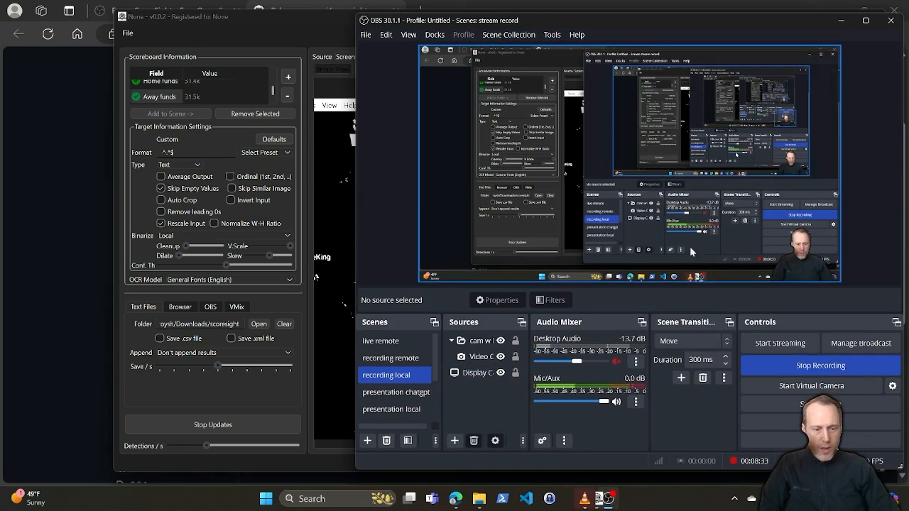
{"action": "left_click", "coordinate": [456, 441]}
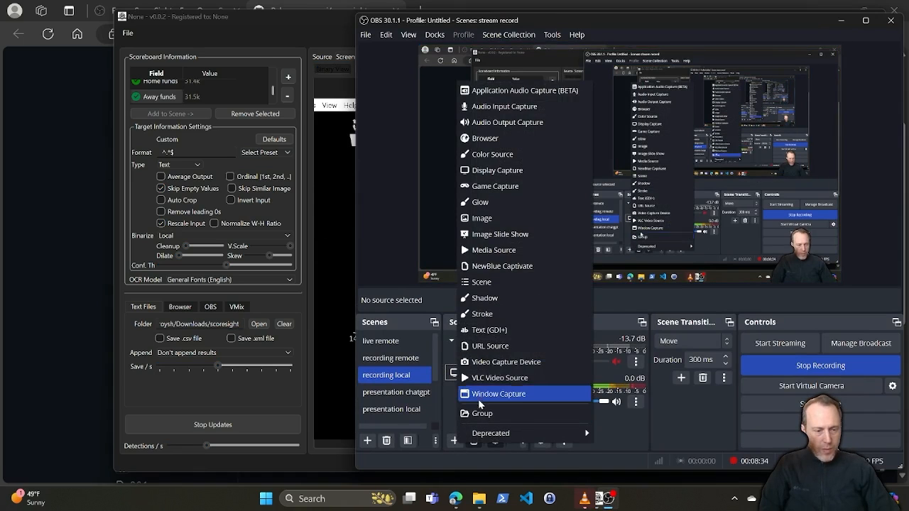
{"action": "left_click", "coordinate": [501, 329]}
{"action": "key", "text": "Return"}
{"action": "left_click", "coordinate": [503, 268]}
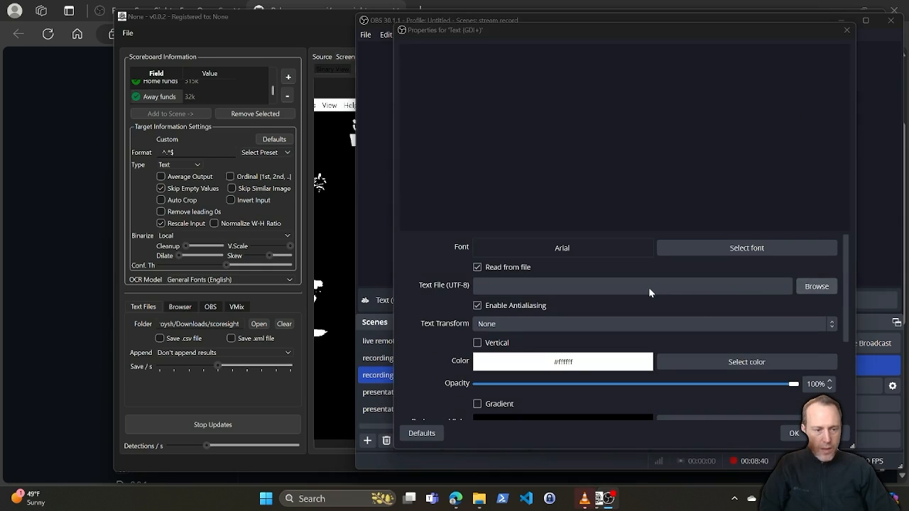
Step: Load Time.txt from the scoresight folder in Downloads into the text source and move the text rightward along the preview's upper edge
{"action": "left_click", "coordinate": [817, 286]}
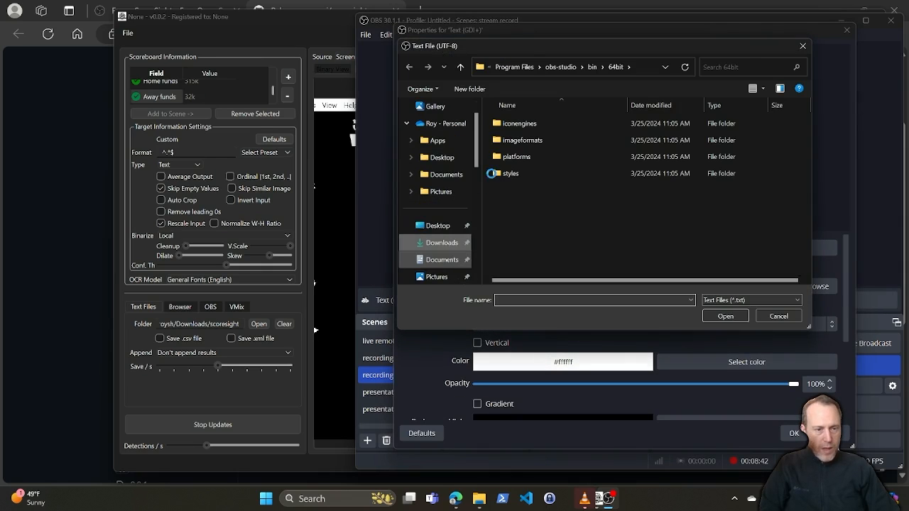
{"action": "double_click", "coordinate": [517, 125]}
{"action": "left_click", "coordinate": [516, 171]}
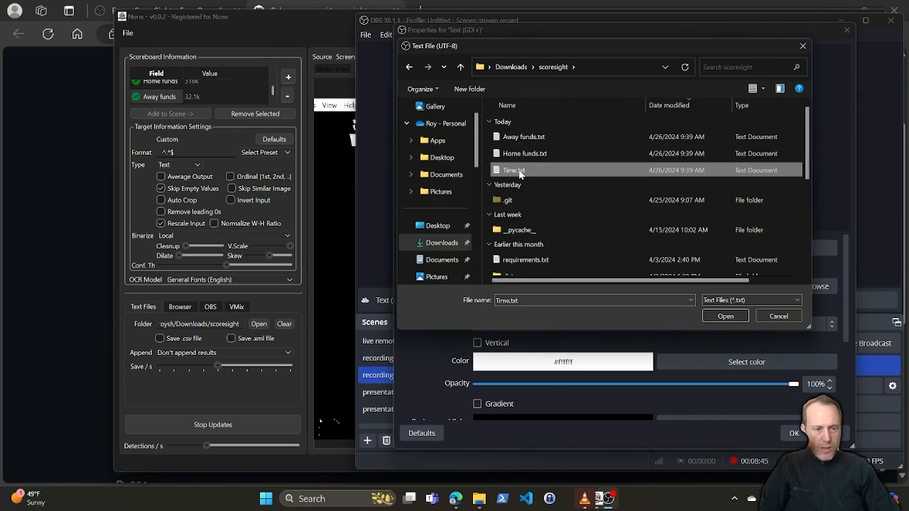
{"action": "left_click", "coordinate": [725, 316]}
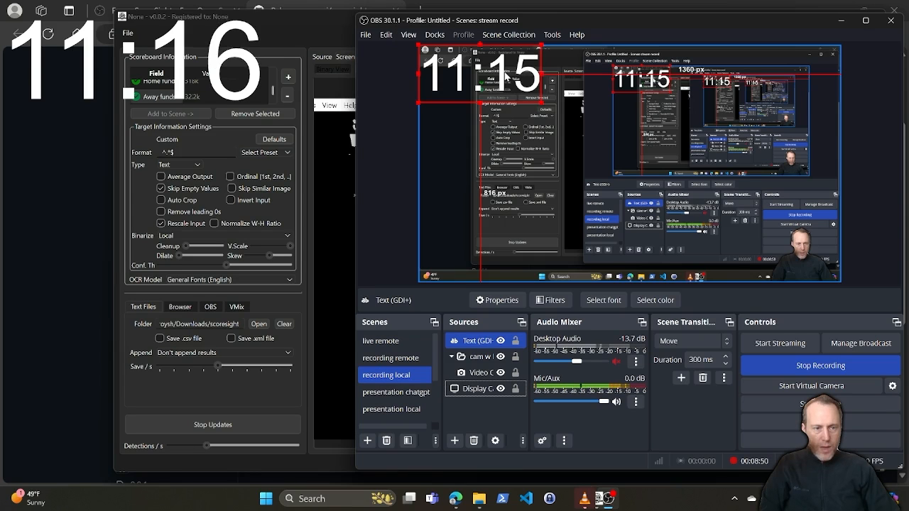
{"action": "left_click_drag", "start_coordinate": [506, 77], "coordinate": [659, 75]}
Step: Move the VLC video window to the desktop's upper-left corner and compare the OBS time overlay with the playing video
{"action": "left_click", "coordinate": [585, 498]}
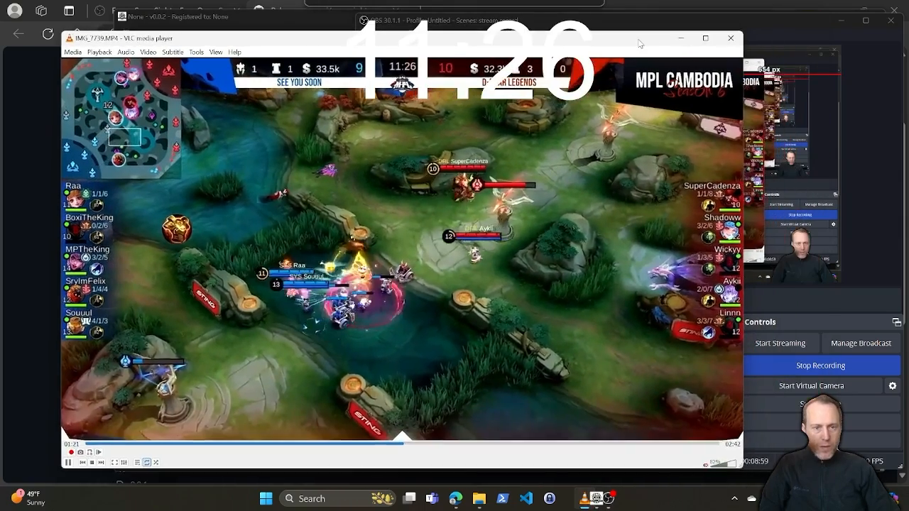
{"action": "left_click_drag", "start_coordinate": [639, 44], "coordinate": [604, 30]}
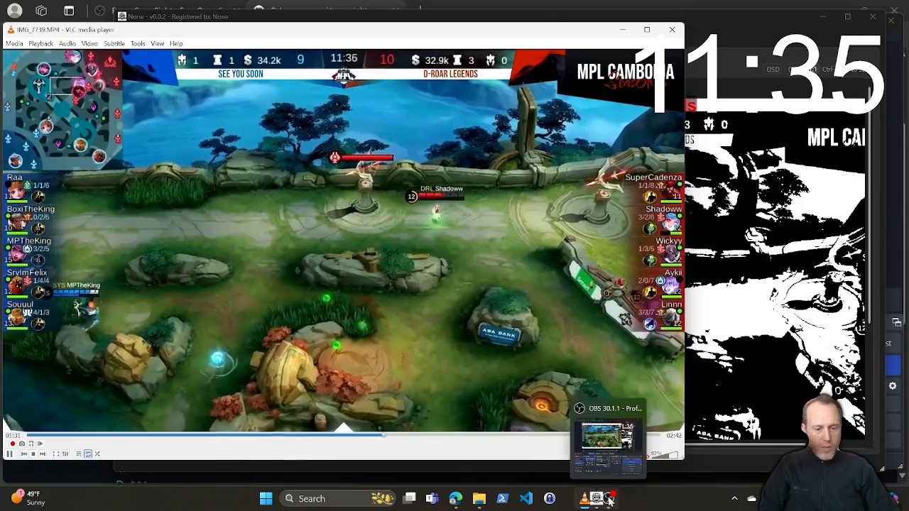
{"action": "left_click", "coordinate": [609, 498]}
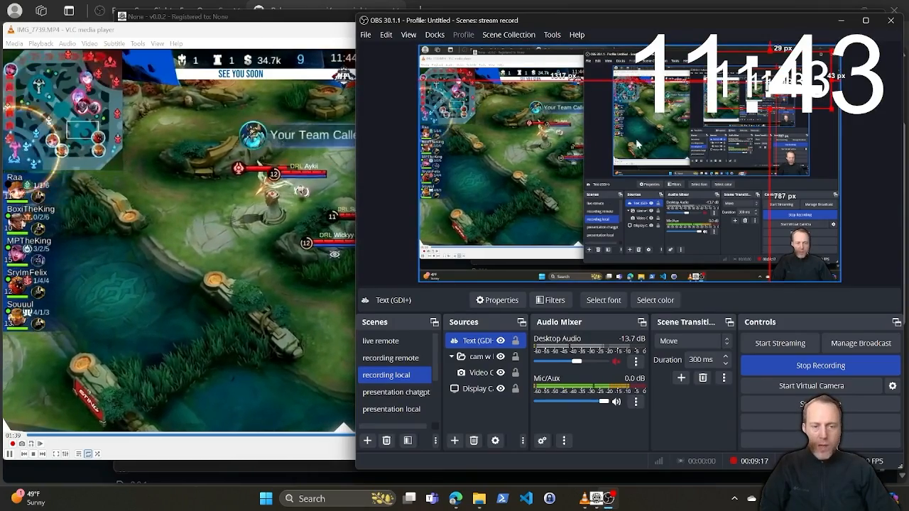
{"action": "left_click", "coordinate": [271, 201]}
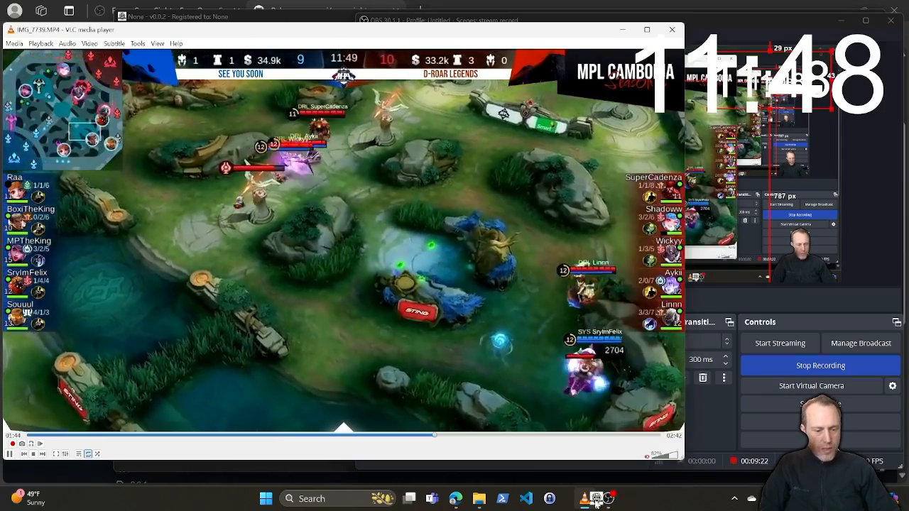
Step: Return to ScoreSight, enable saving a .csv file and set the append option to Results in .csv file
{"action": "left_click", "coordinate": [588, 500]}
{"action": "left_click", "coordinate": [290, 406]}
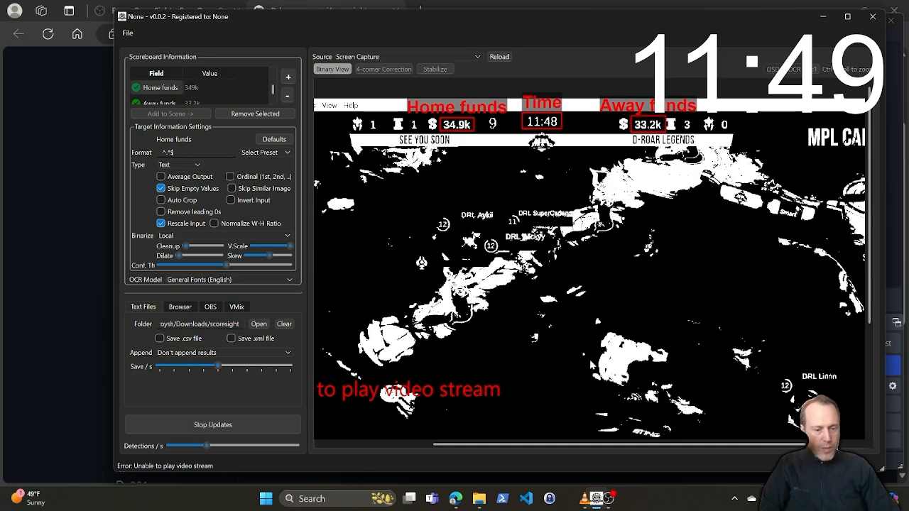
{"action": "left_click", "coordinate": [587, 501]}
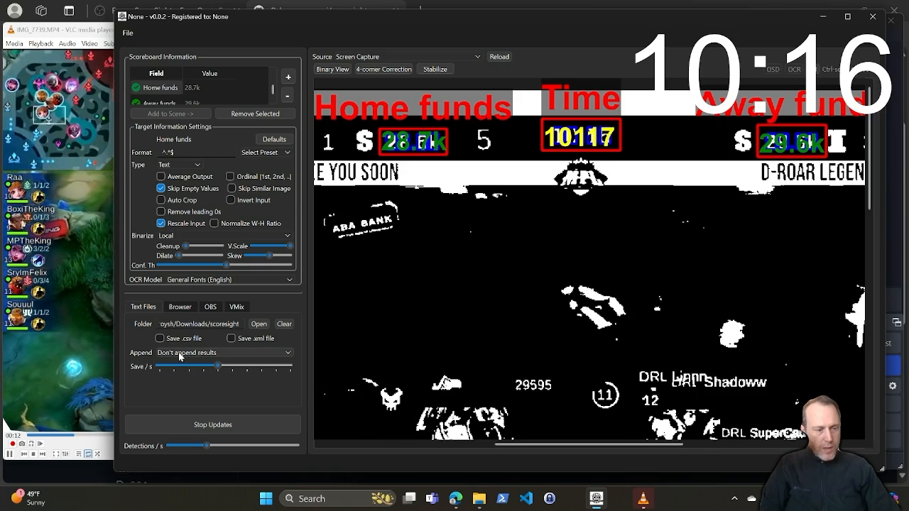
{"action": "left_click", "coordinate": [186, 353]}
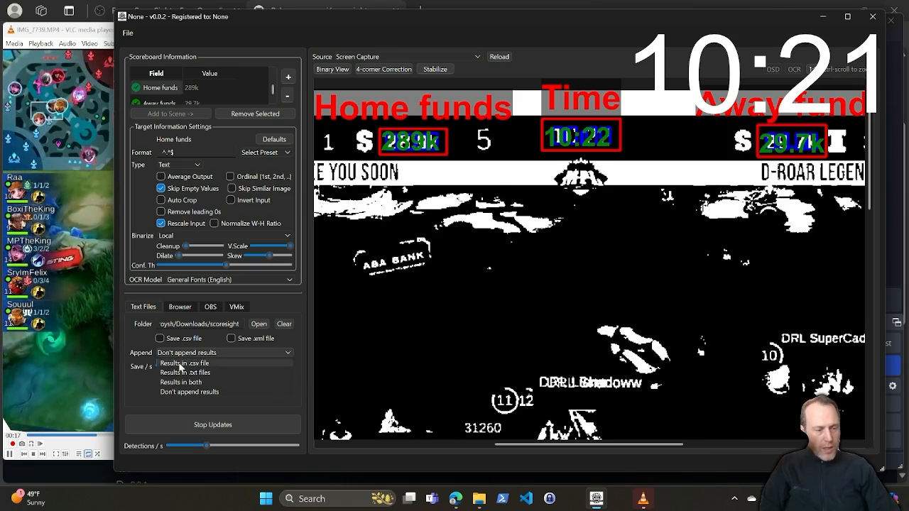
{"action": "left_click", "coordinate": [196, 364]}
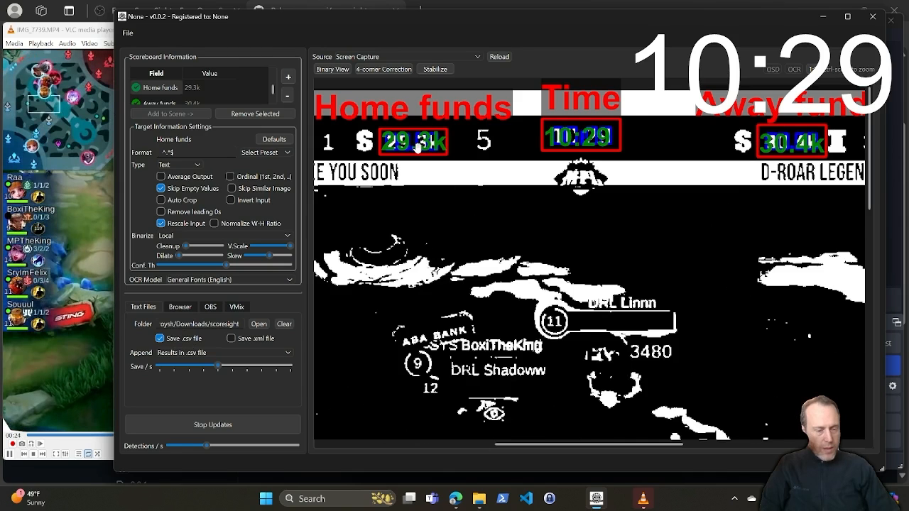
Step: Open results.csv from the scoresight folder and examine the recorded time, home funds and away funds rows down to the latest entries
{"action": "mouse_move", "coordinate": [478, 499]}
{"action": "left_click", "coordinate": [455, 441]}
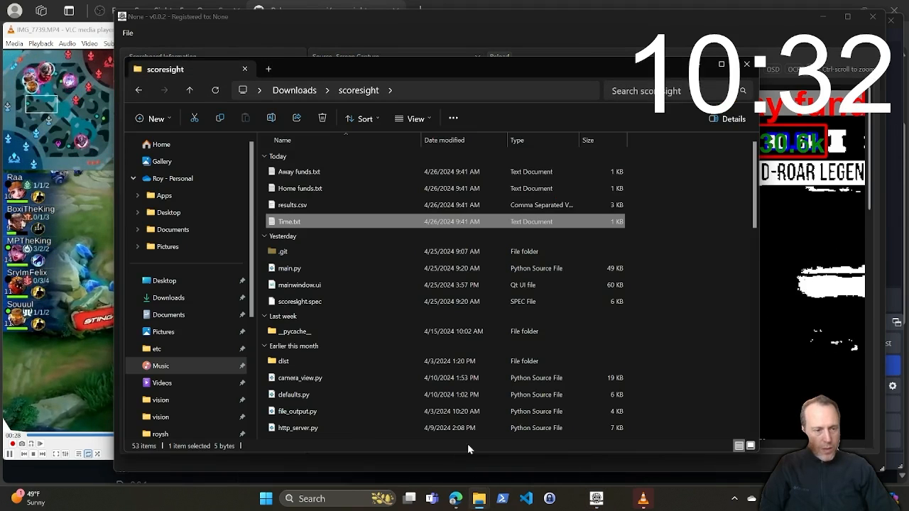
{"action": "double_click", "coordinate": [290, 205]}
{"action": "scroll", "coordinate": [180, 176], "scroll_direction": "down", "scroll_amount": 8}
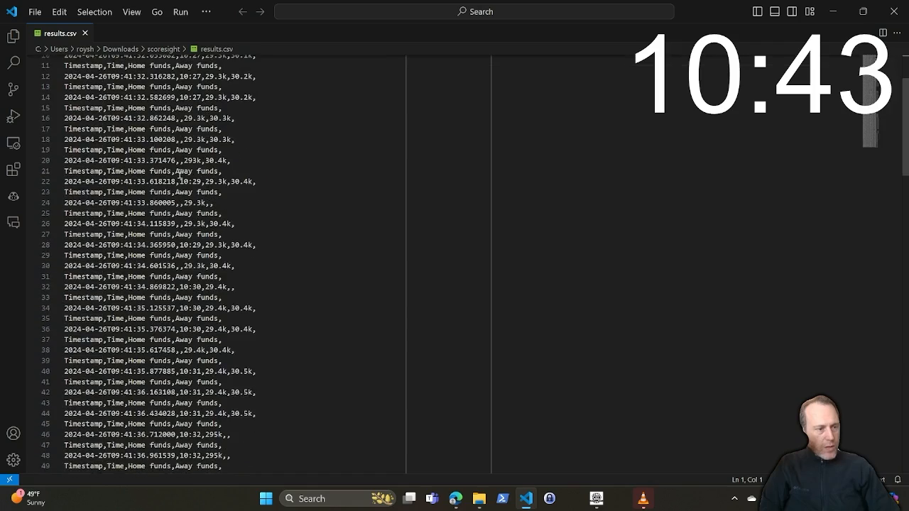
{"action": "scroll", "coordinate": [179, 175], "scroll_direction": "down", "scroll_amount": 20}
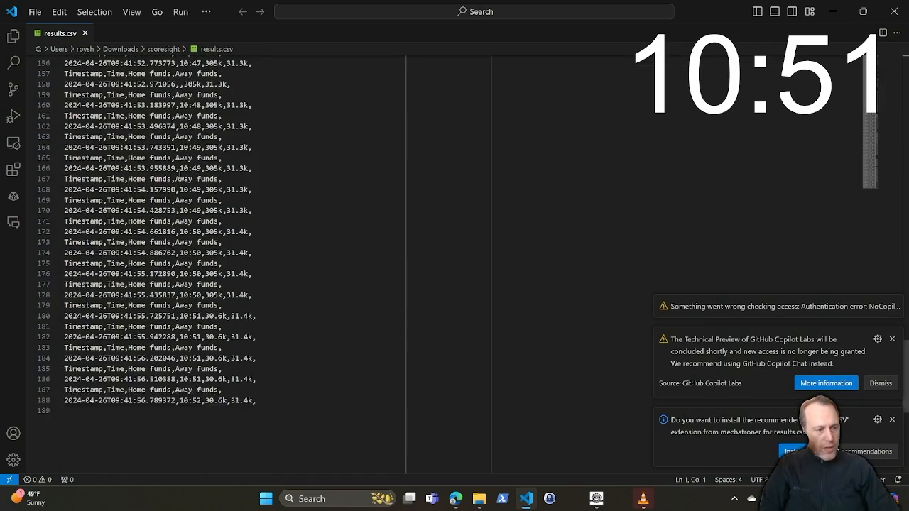
{"action": "scroll", "coordinate": [180, 176], "scroll_direction": "down", "scroll_amount": 2}
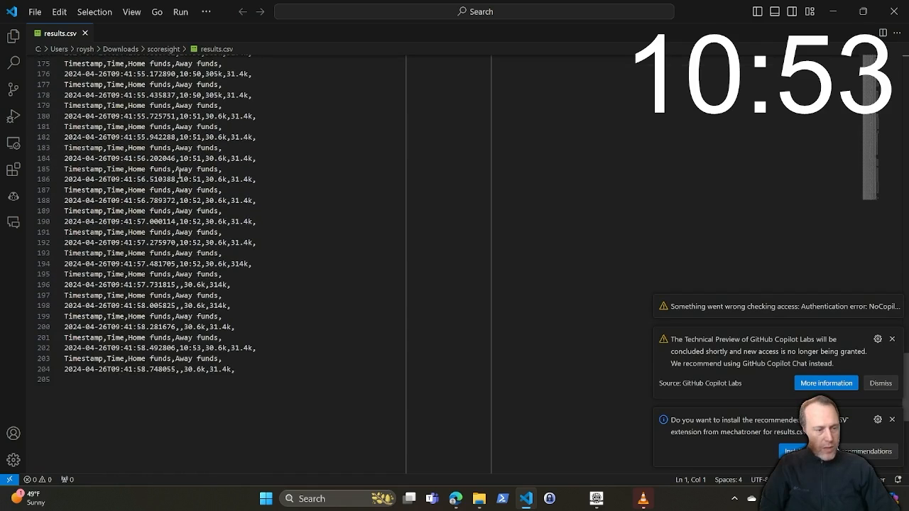
{"action": "scroll", "coordinate": [180, 176], "scroll_direction": "down", "scroll_amount": 5}
{"action": "scroll", "coordinate": [180, 174], "scroll_direction": "down", "scroll_amount": 6}
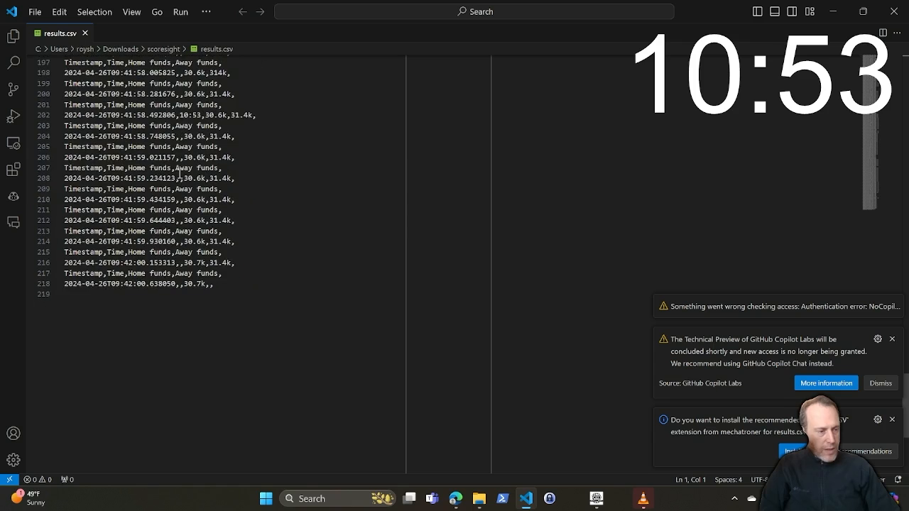
{"action": "scroll", "coordinate": [217, 282], "scroll_direction": "down", "scroll_amount": 4}
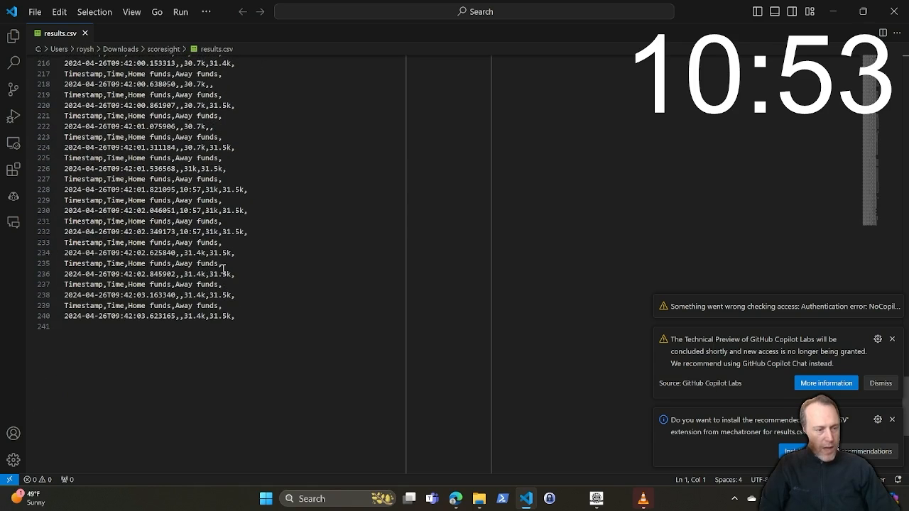
{"action": "scroll", "coordinate": [213, 327], "scroll_direction": "down", "scroll_amount": 9}
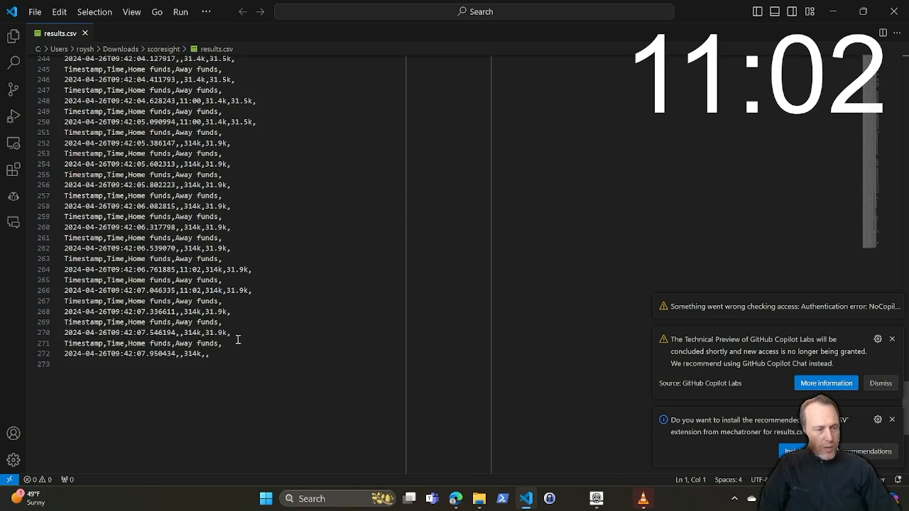
{"action": "scroll", "coordinate": [238, 339], "scroll_direction": "down", "scroll_amount": 4}
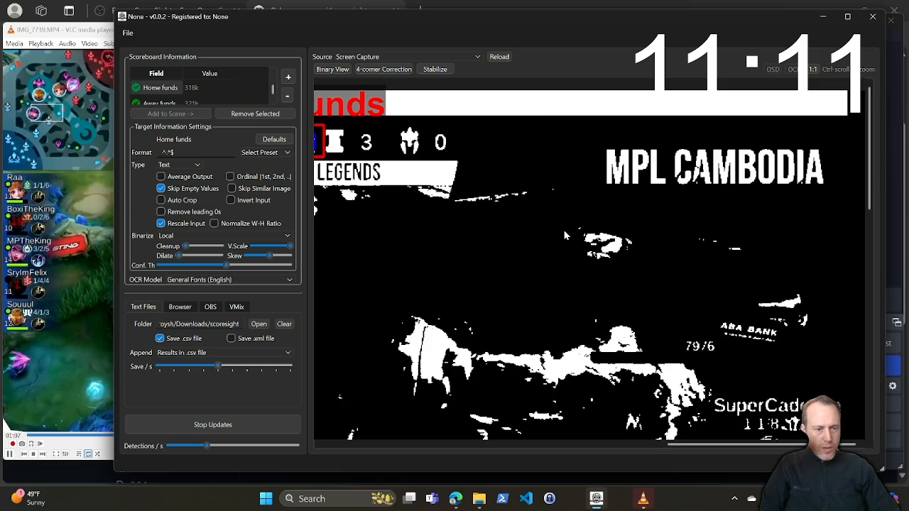
Step: Return to ScoreSight, zoom the preview out to the whole capture and switch it from binary to full colour
{"action": "scroll", "coordinate": [565, 235], "scroll_direction": "down", "scroll_amount": 7}
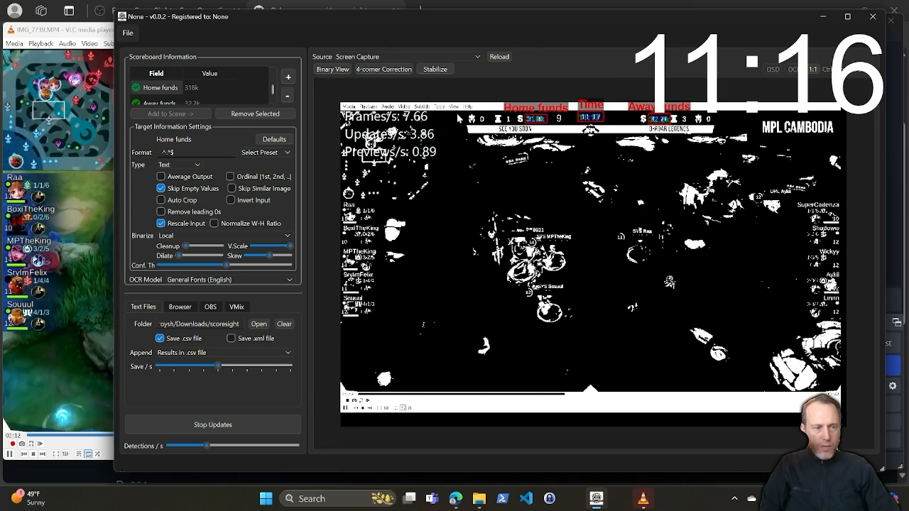
{"action": "left_click", "coordinate": [332, 70]}
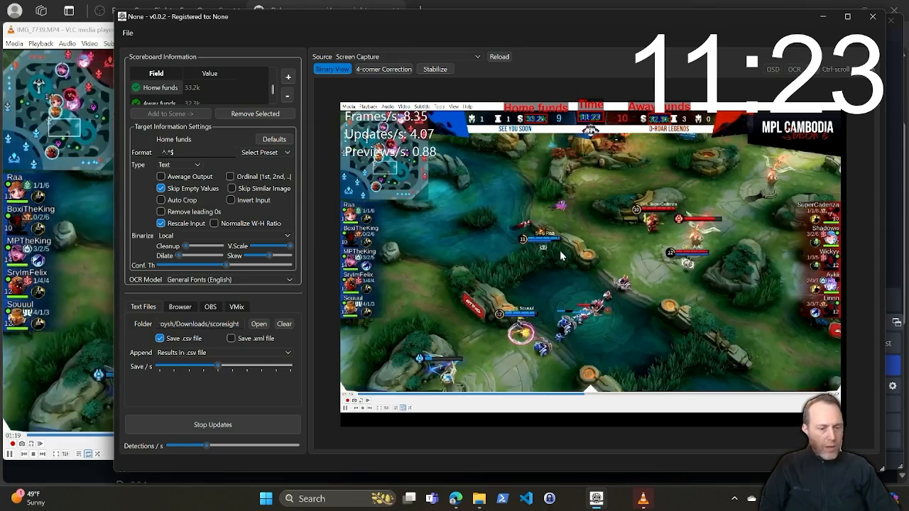
{"action": "mouse_move", "coordinate": [643, 502]}
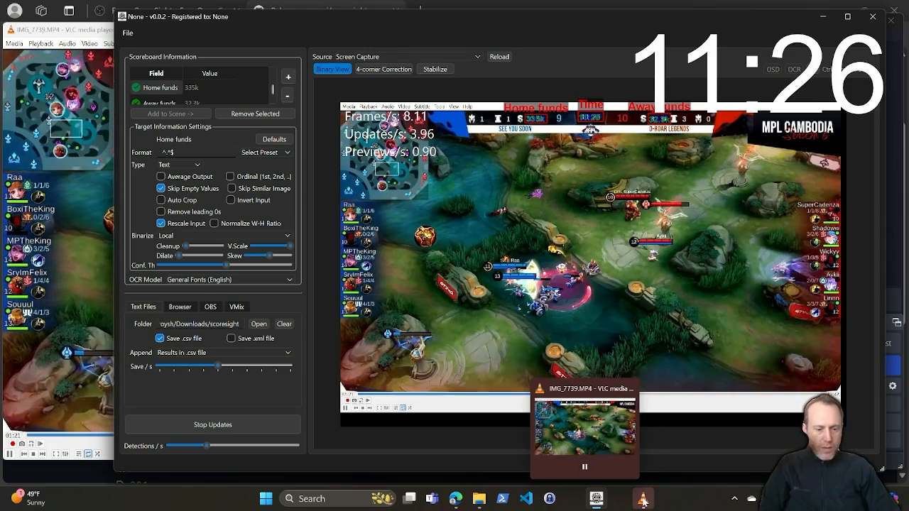